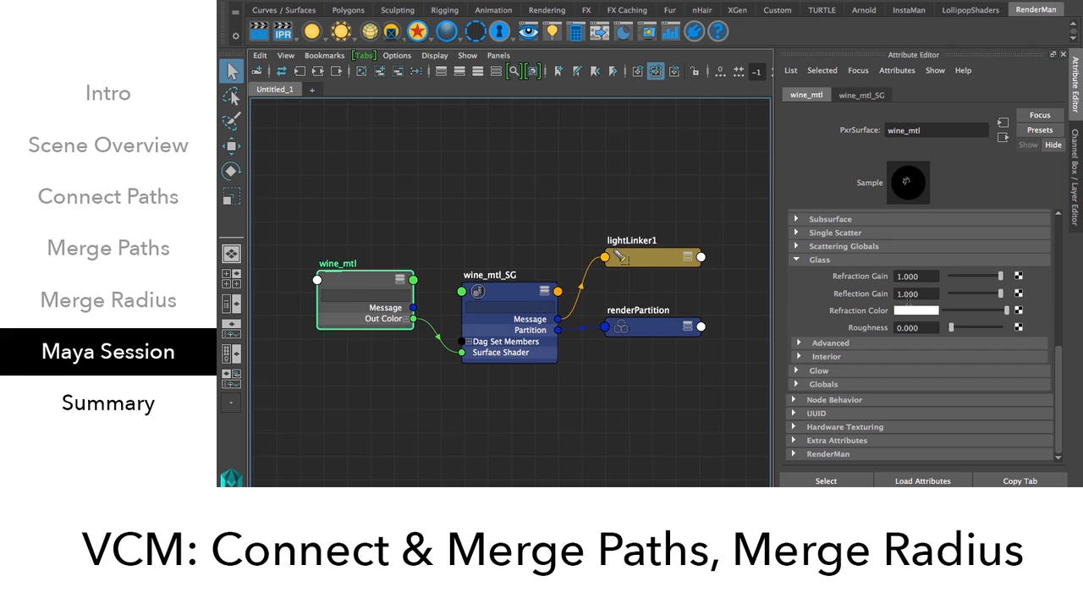
# After glancing at the wine render, expand wine_mtl's Glass Advanced and Interior settings and open the Extinction colour.
pyautogui.press('super+Tab')
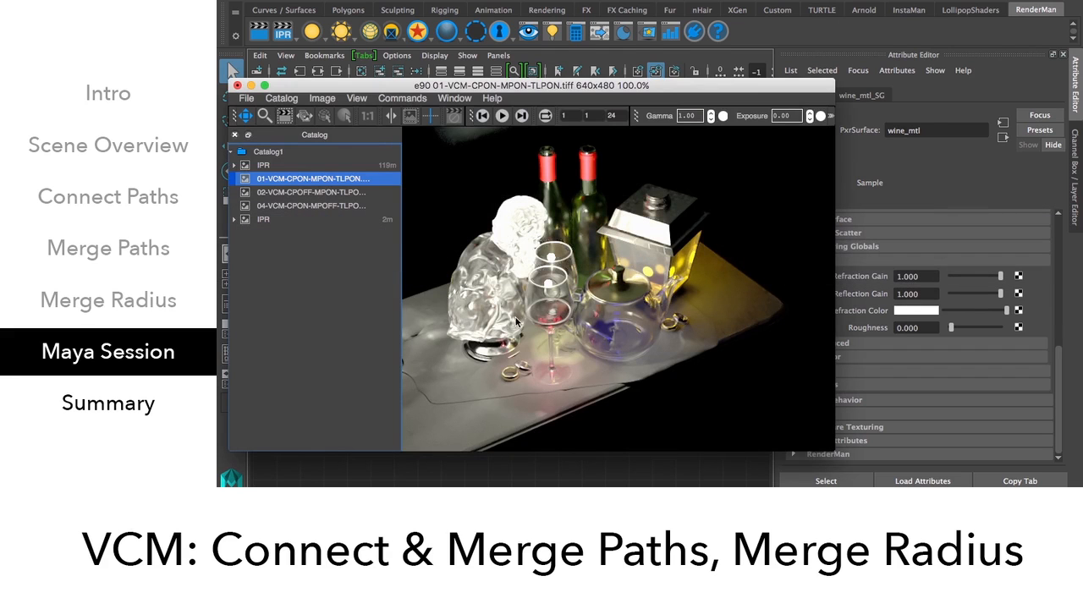
pyautogui.press('super+Tab')
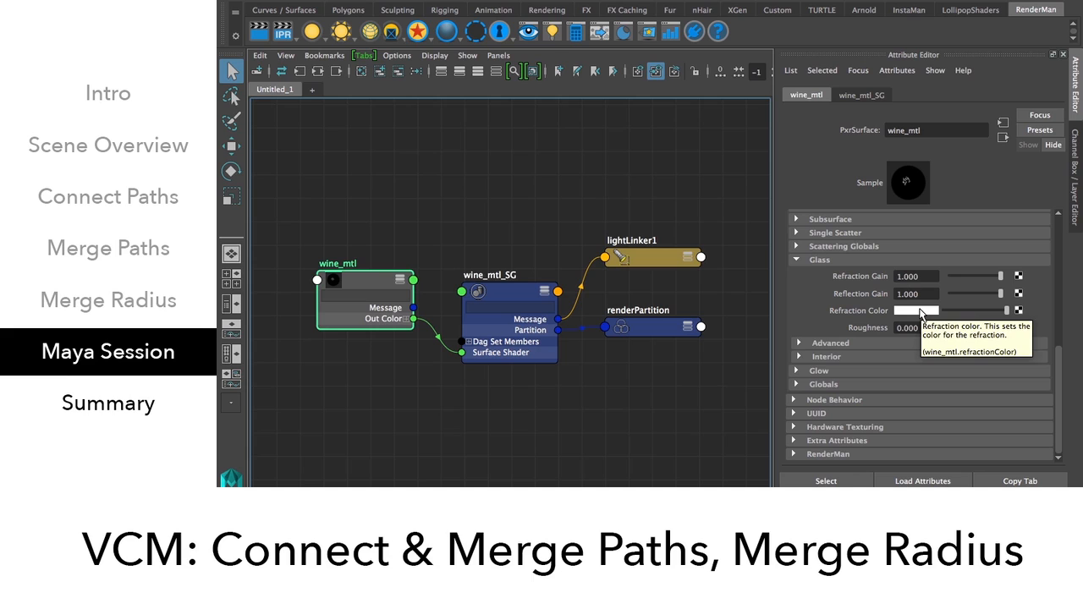
pyautogui.click(883, 343)
pyautogui.click(867, 391)
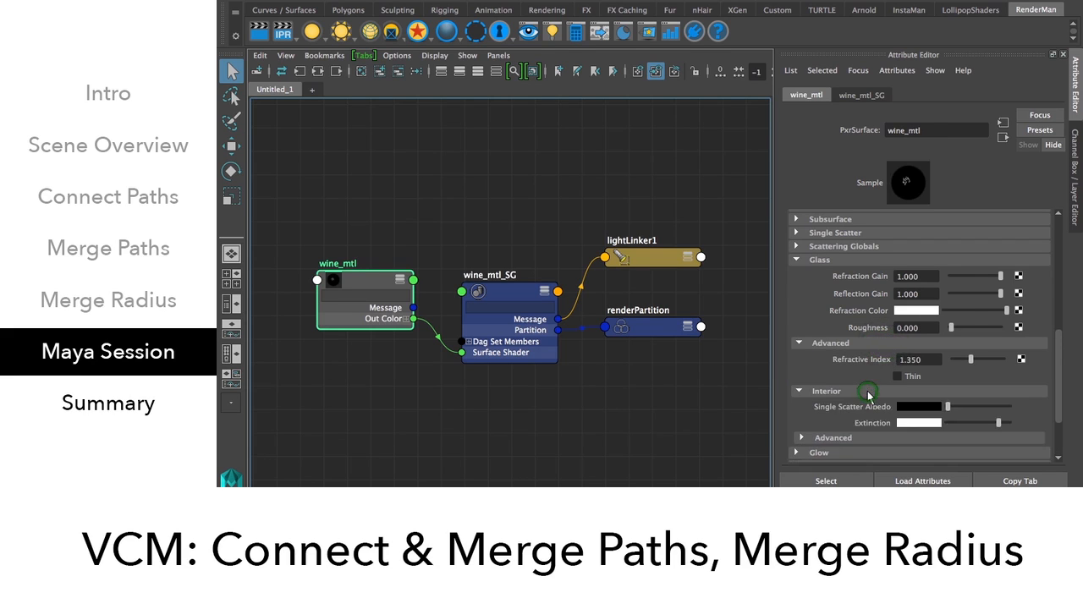
pyautogui.scroll(-2, 868, 391)
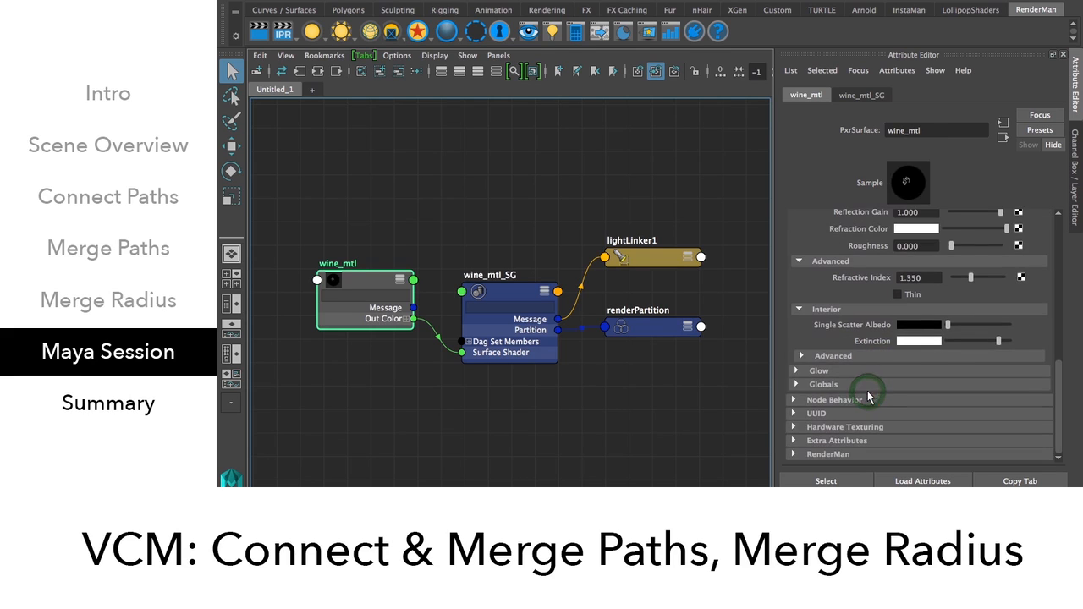
pyautogui.click(916, 340)
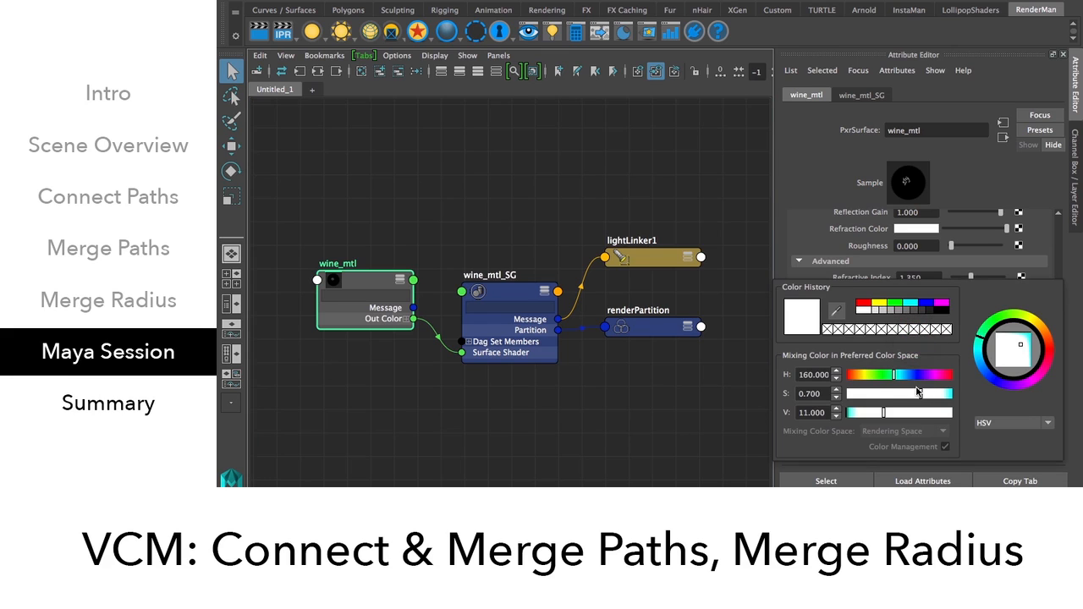
# Switch the colour picker's value display from HSV to RGB 0 to 1.0, then close it.
pyautogui.click(984, 421)
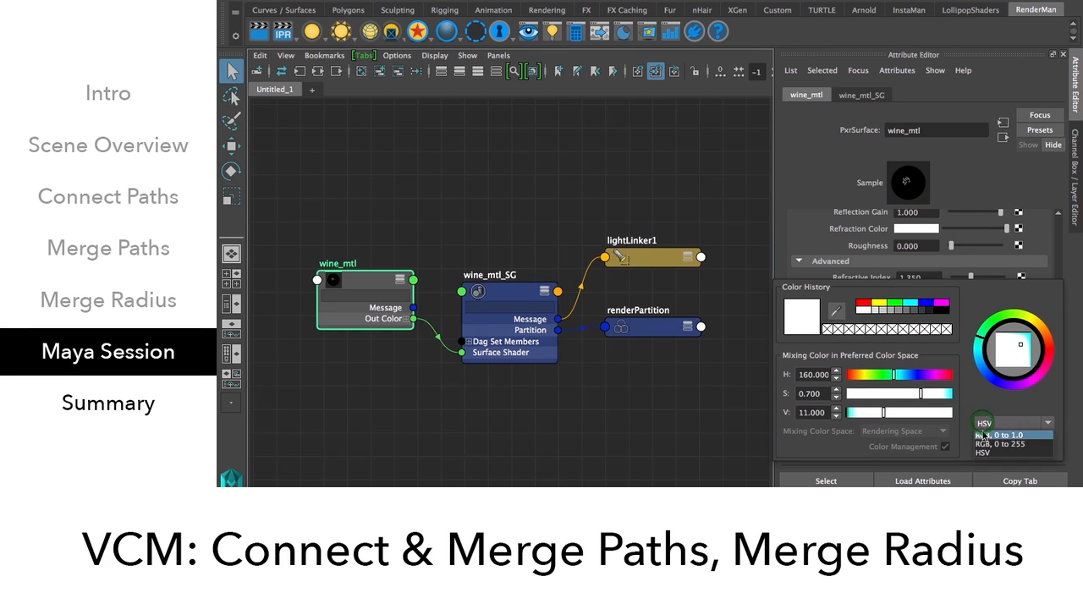
pyautogui.click(985, 434)
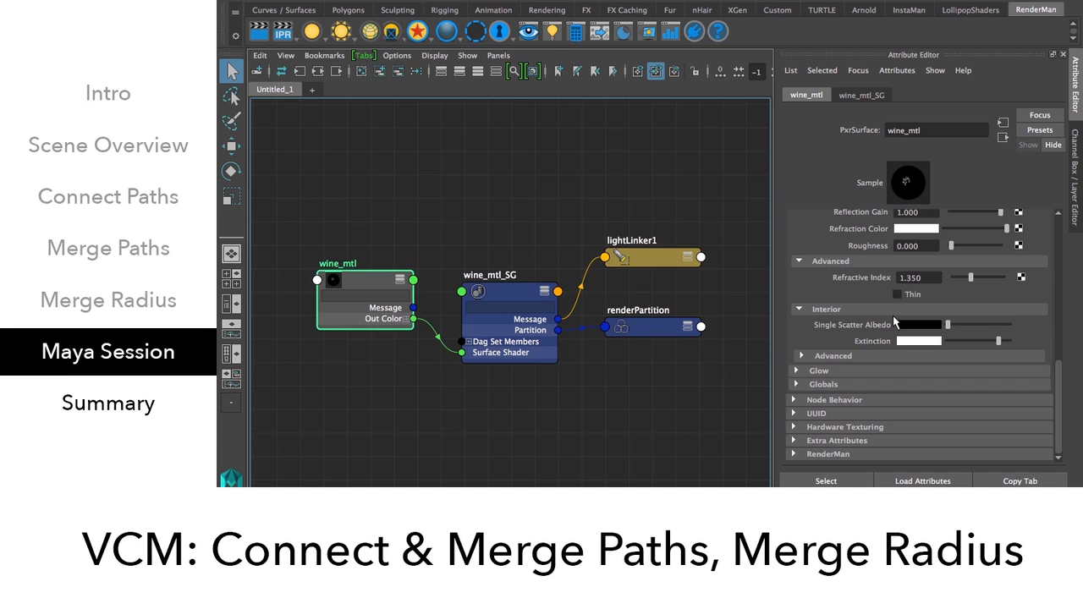
pyautogui.scroll(10, 893, 316)
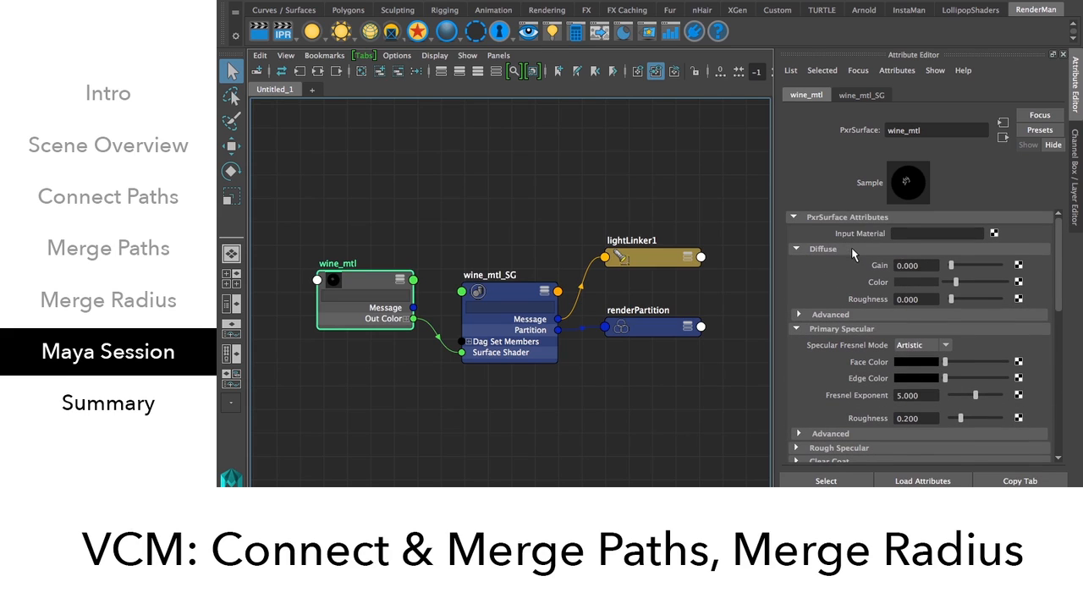
# Collapse wine_mtl's Diffuse and Primary Specular sections after briefly checking Diffuse.
pyautogui.click(850, 250)
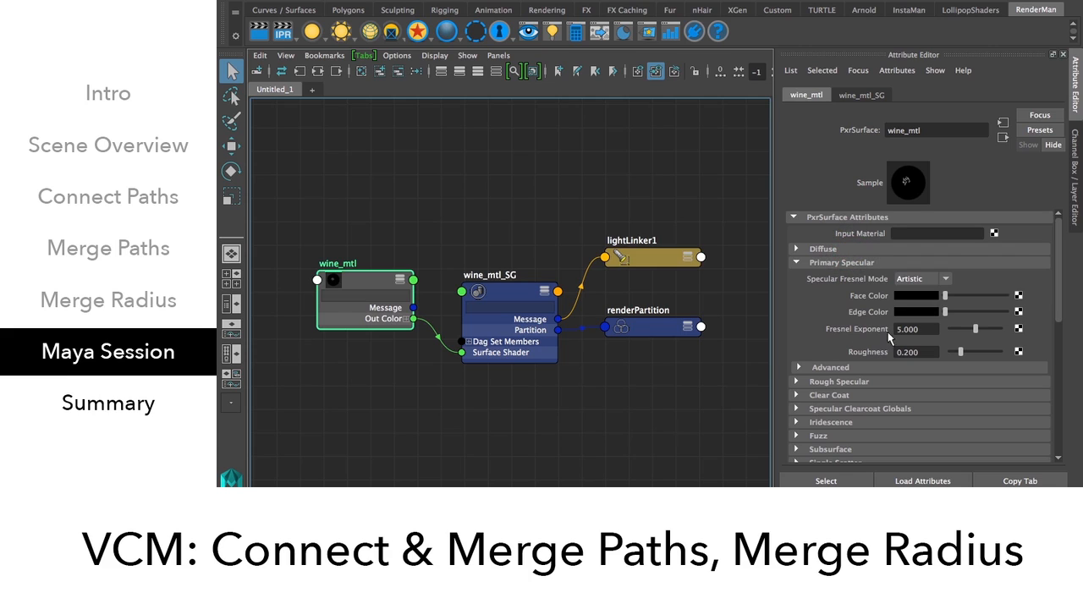
pyautogui.click(822, 249)
pyautogui.click(822, 248)
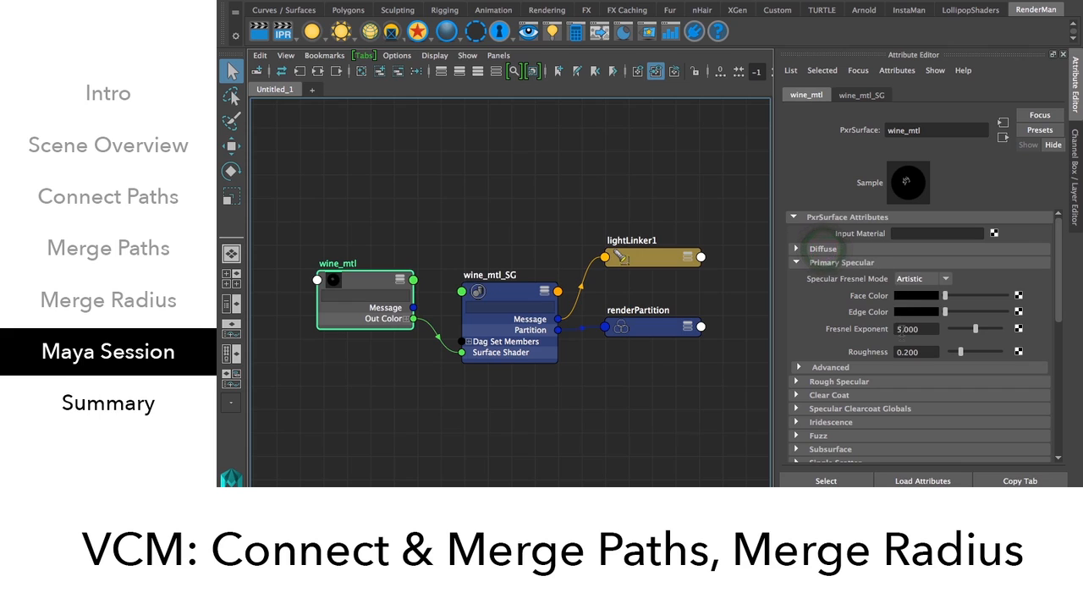
pyautogui.click(813, 263)
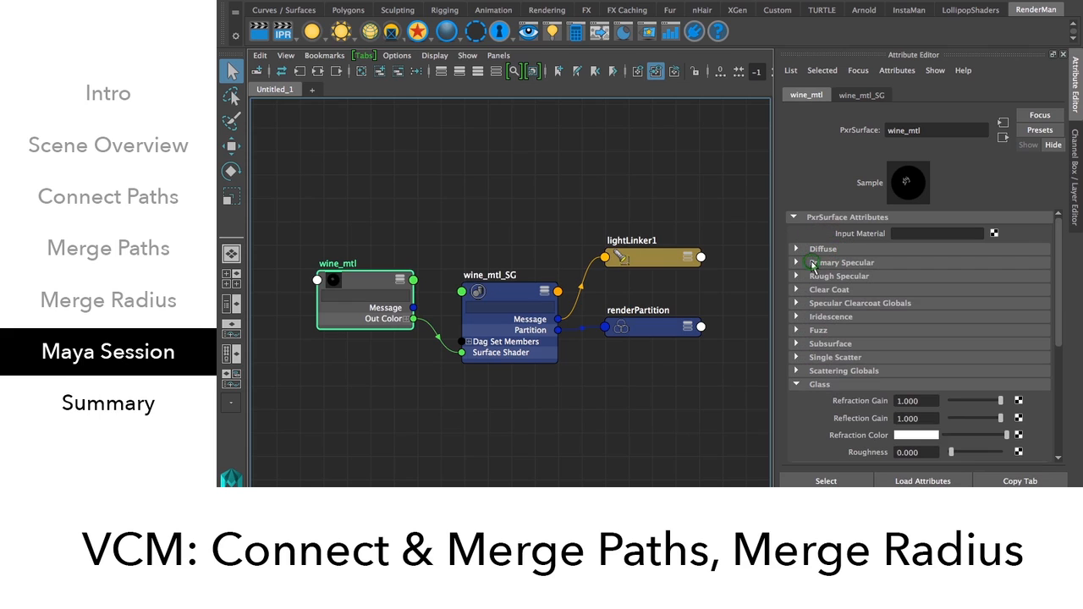
# Inspect the Glass Refraction Color and Interior Extinction colour values.
pyautogui.scroll(-3, 830, 295)
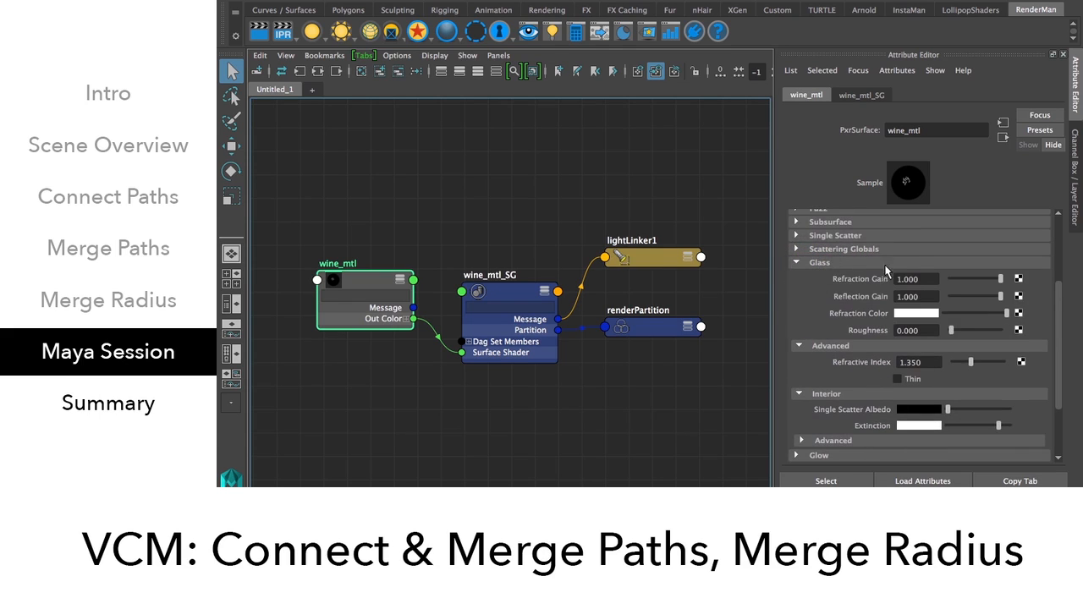
pyautogui.click(914, 315)
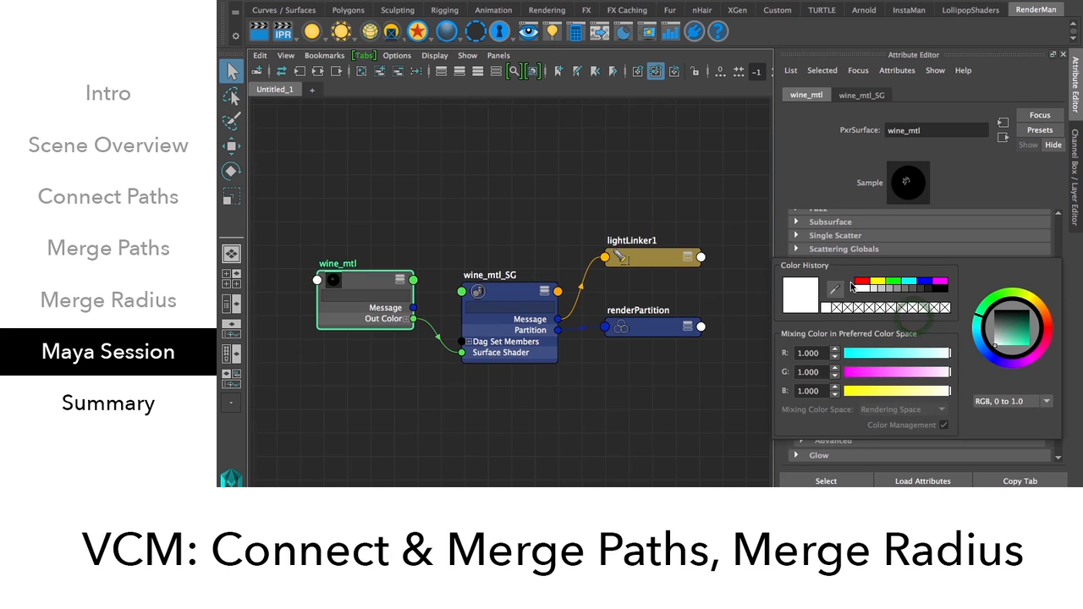
pyautogui.scroll(-3, 921, 357)
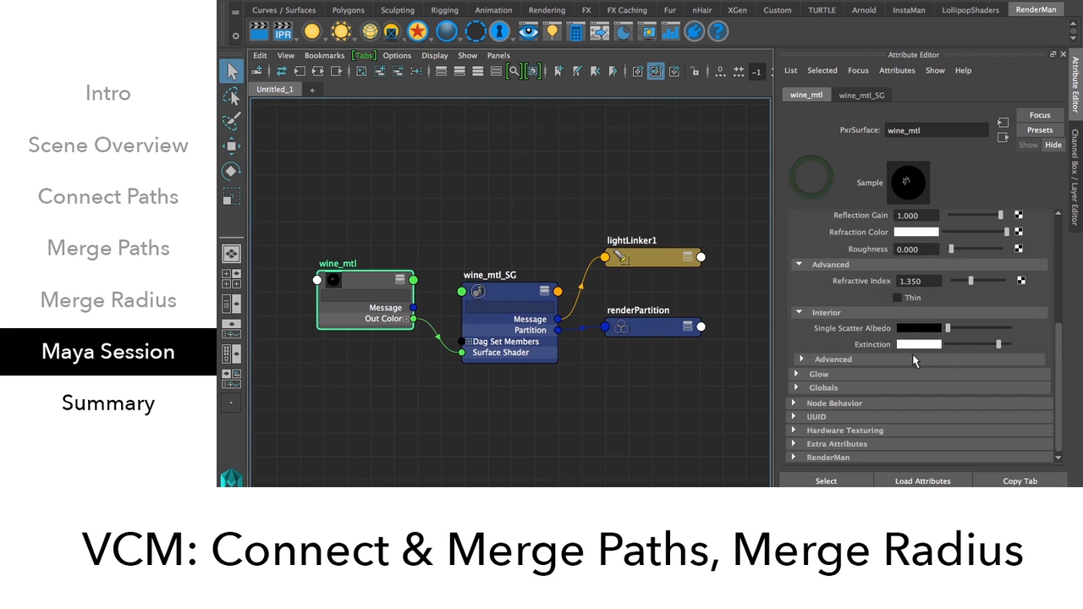
pyautogui.click(914, 346)
# Deselect the shader, restore the Hypershade layout and select the wine object in the viewport.
pyautogui.click(458, 159)
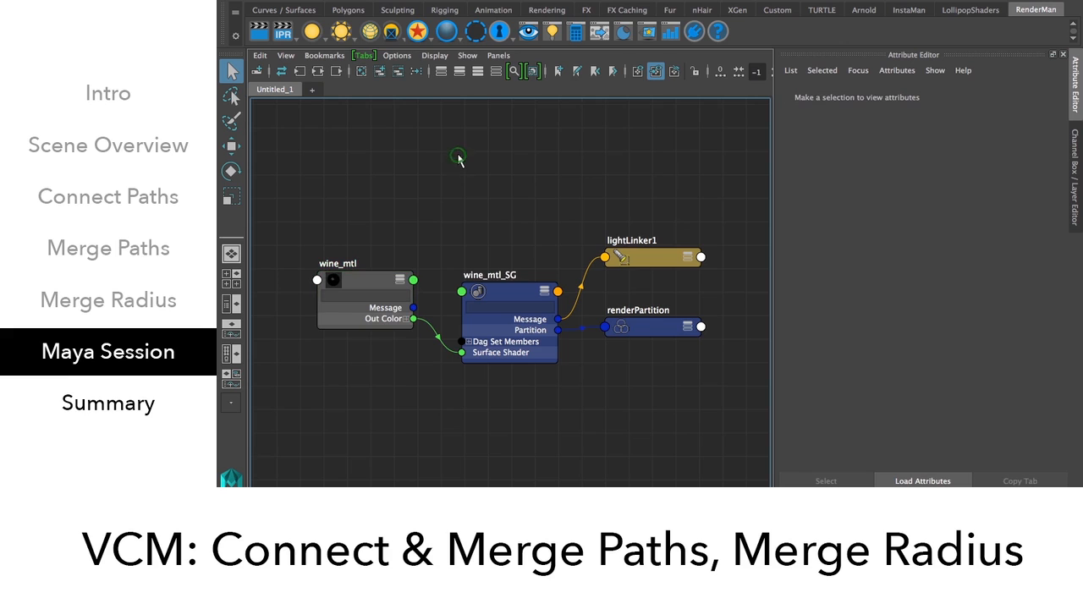
pyautogui.press('space')
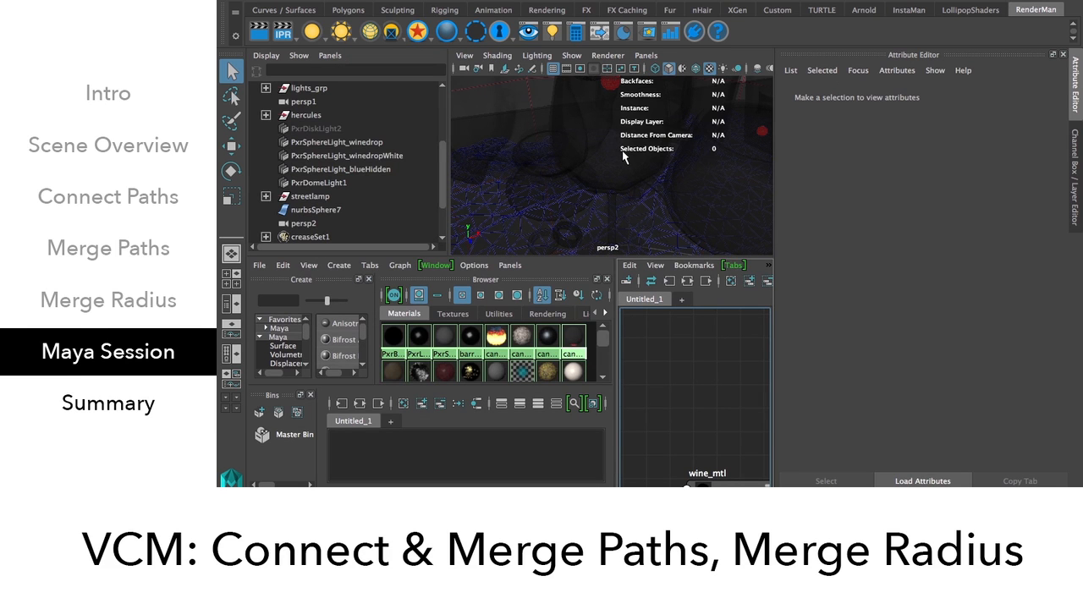
pyautogui.scroll(-8, 624, 157)
pyautogui.keyDown('alt'); pyautogui.moveTo(642, 141); pyautogui.dragTo(551, 241); pyautogui.keyUp('alt')
pyautogui.scroll(-3, 640, 145)
pyautogui.scroll(5, 640, 144)
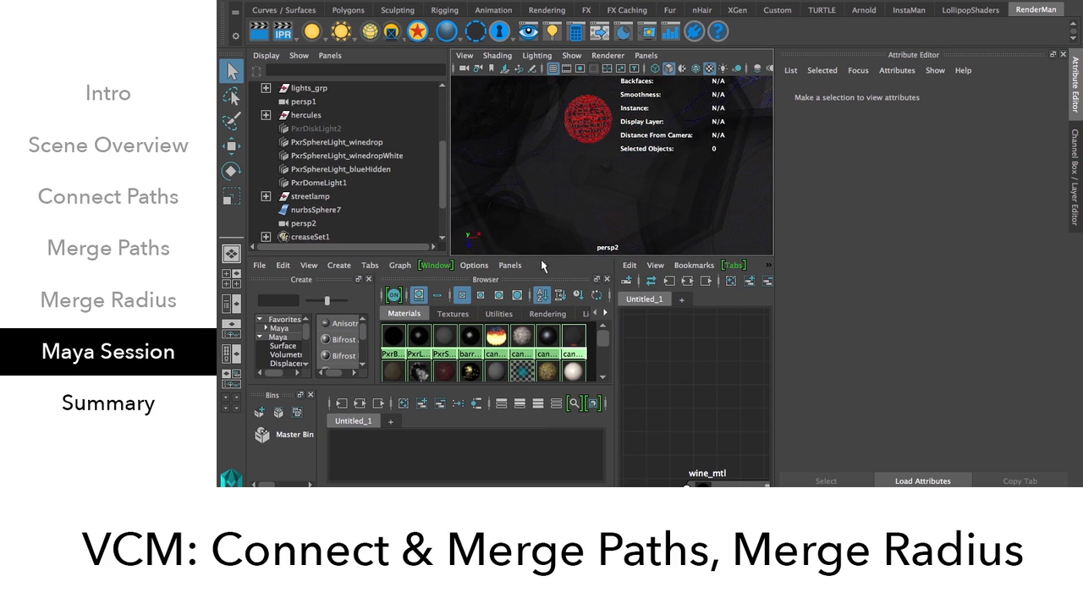
pyautogui.click(580, 193)
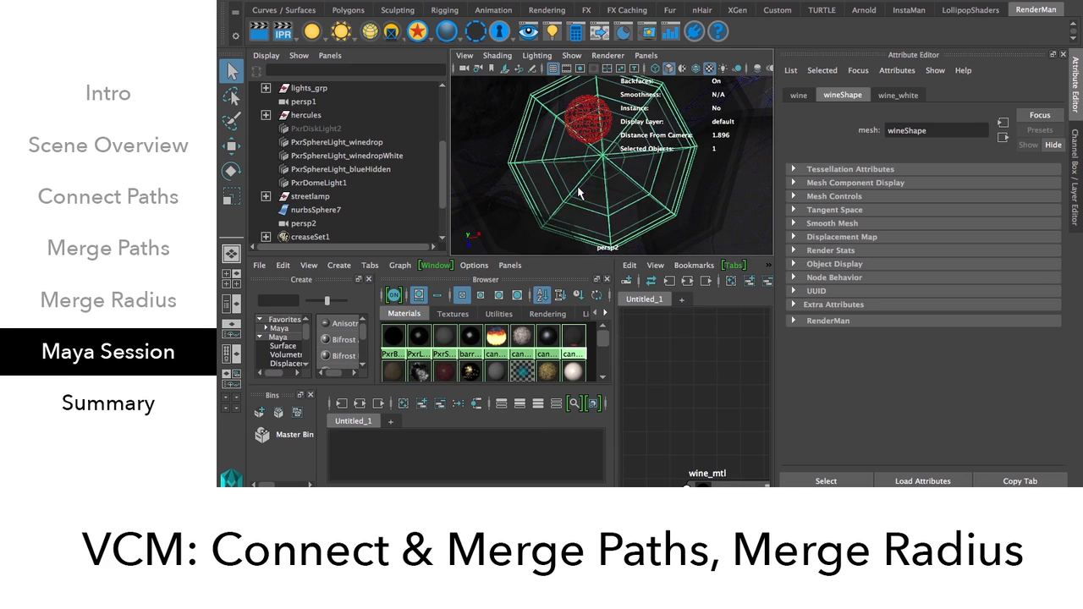
# Graph the wine object's connections in the enlarged node editor, frame them and select PxrSurface3SG.
pyautogui.click(688, 282)
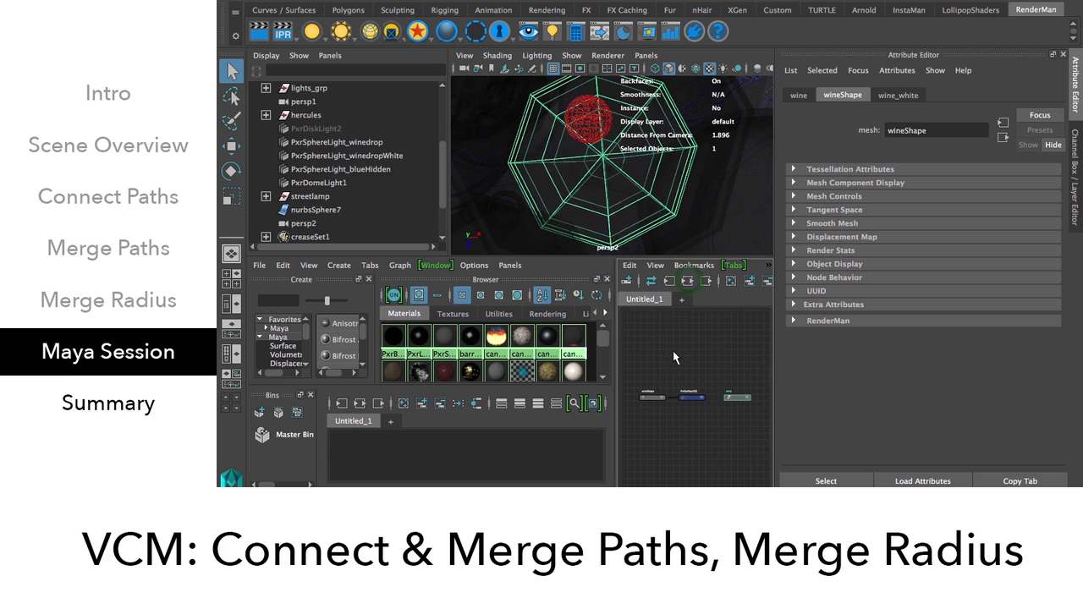
pyautogui.press('space')
pyautogui.moveTo(271, 154); pyautogui.dragTo(378, 212)
pyautogui.press('f')
pyautogui.click(489, 275)
# Graph the shading group's network, select wine_white, and check its Diffuse and Primary Specular sections.
pyautogui.click(318, 73)
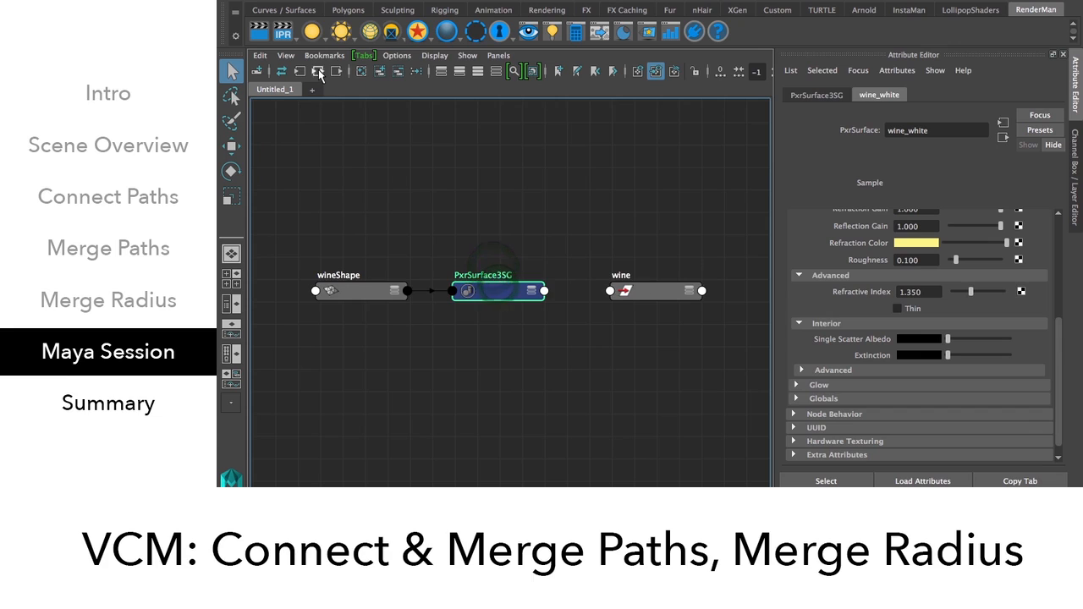
pyautogui.click(386, 290)
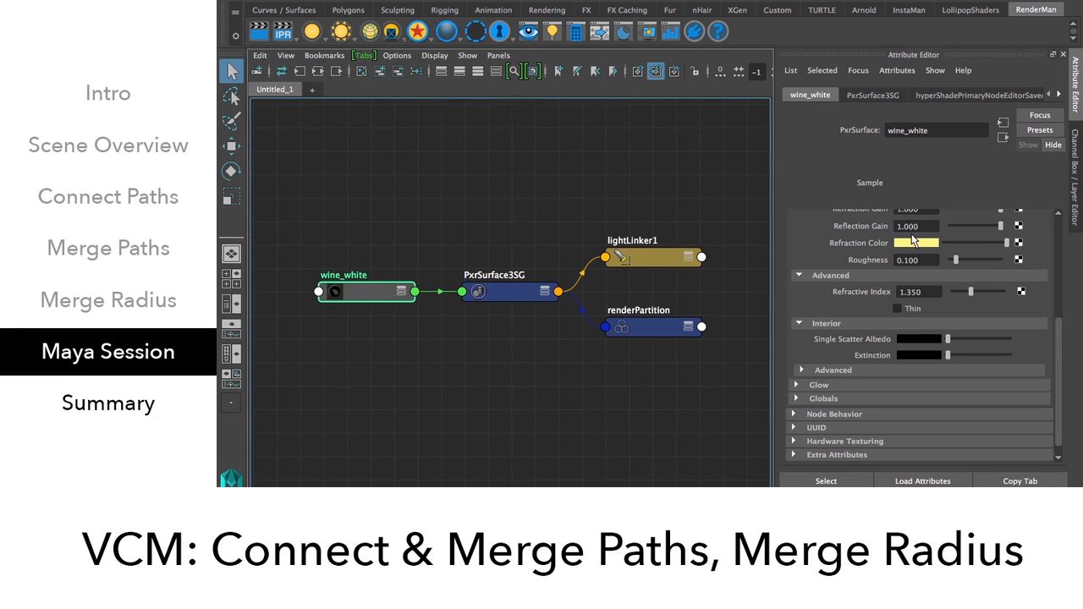
pyautogui.scroll(5, 912, 293)
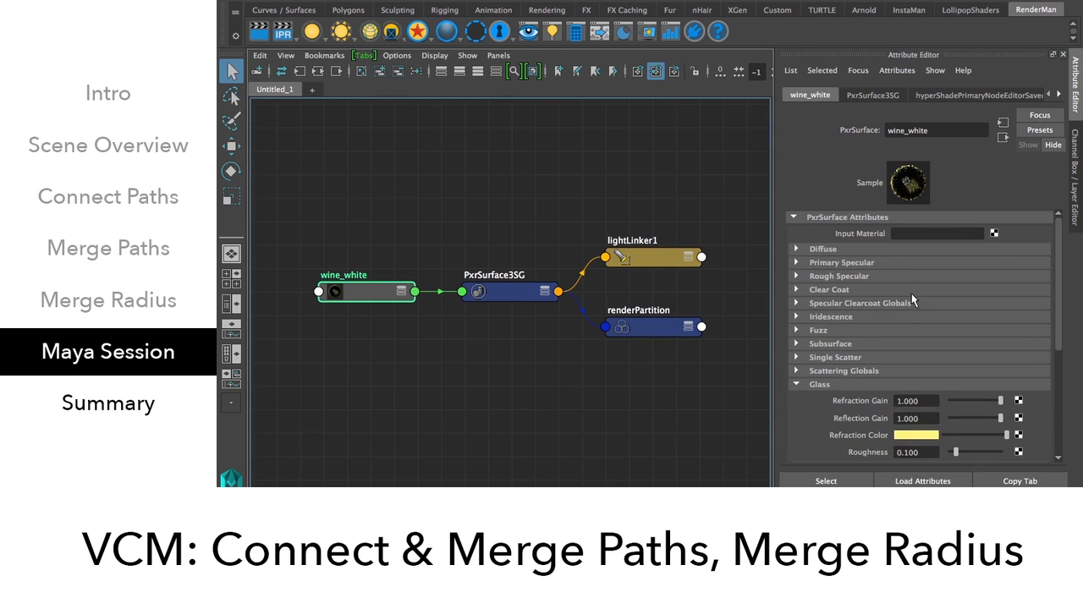
pyautogui.click(873, 249)
pyautogui.click(872, 247)
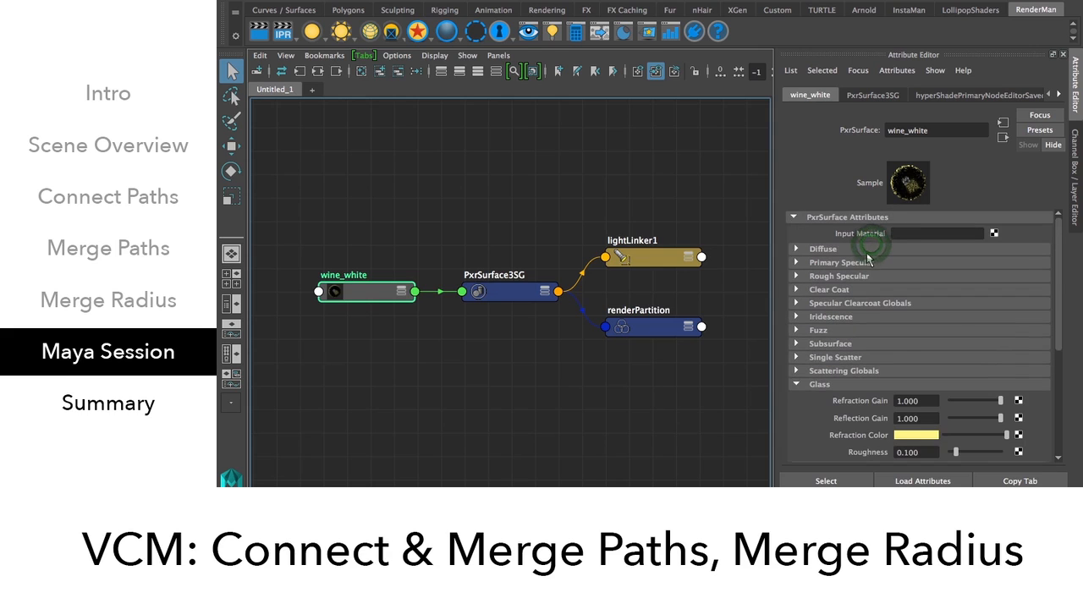
pyautogui.click(864, 264)
pyautogui.click(865, 262)
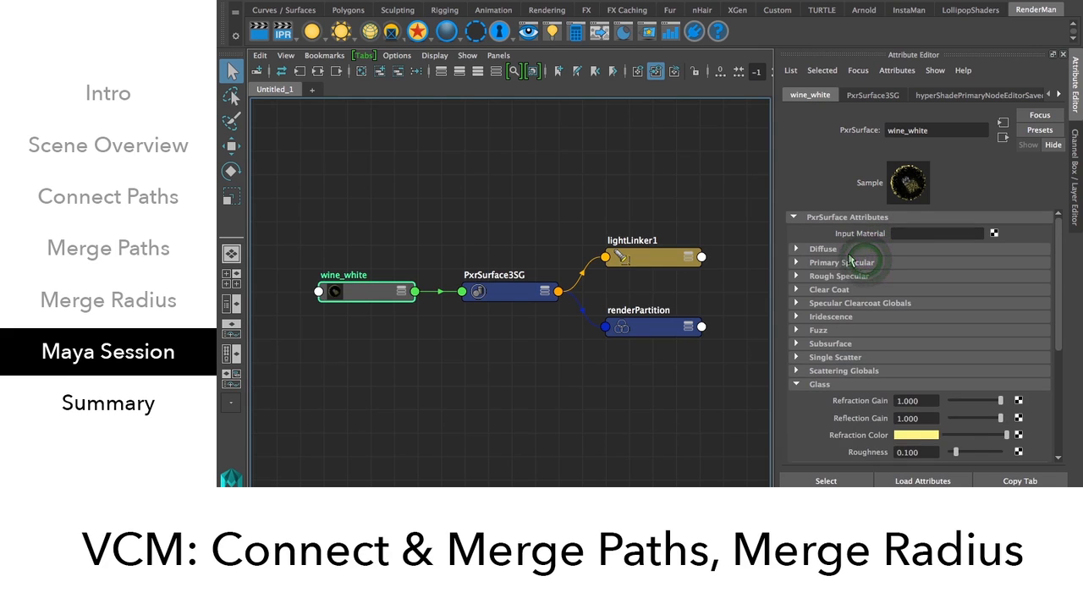
pyautogui.scroll(-3, 846, 269)
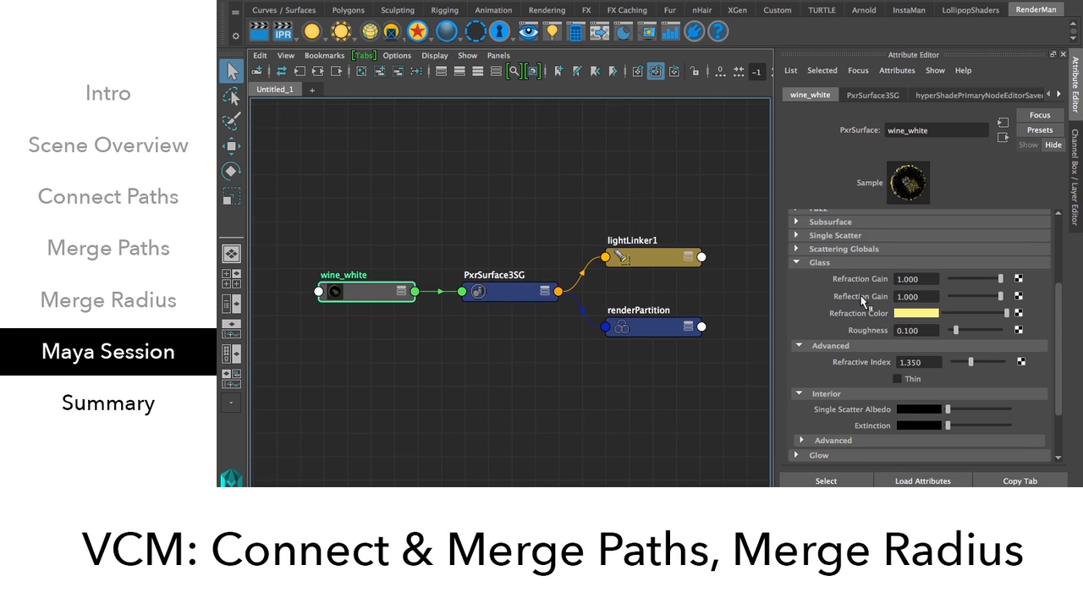
# Review wine_white's Refraction and Reflection Gain and Refraction Color, then view the 01-VCM-CPON-MPON-TLPON render.
pyautogui.click(904, 280)
pyautogui.doubleClick(905, 299)
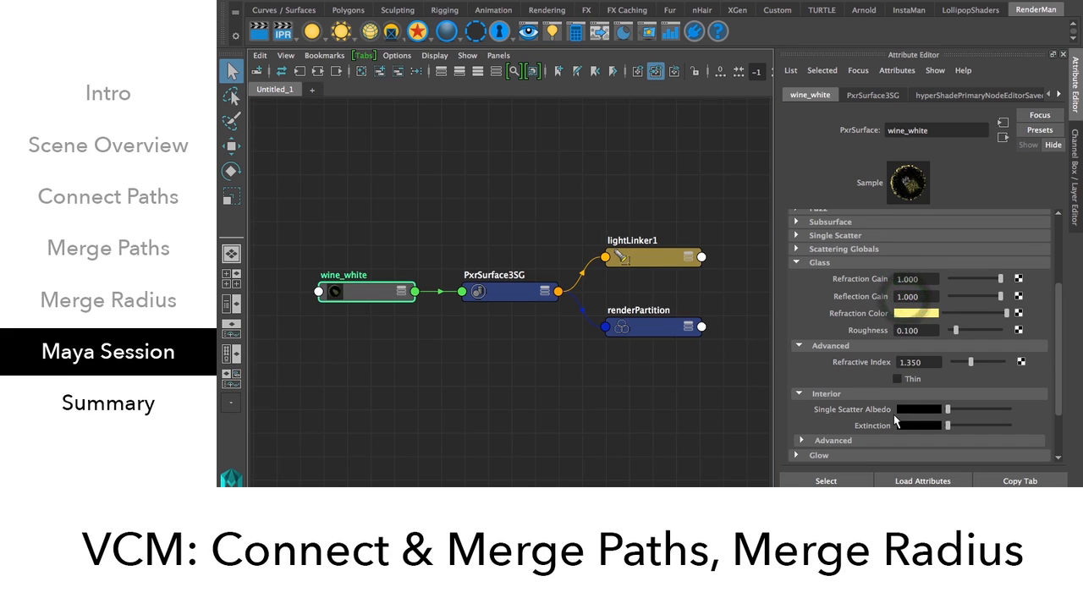
pyautogui.scroll(-2, 920, 388)
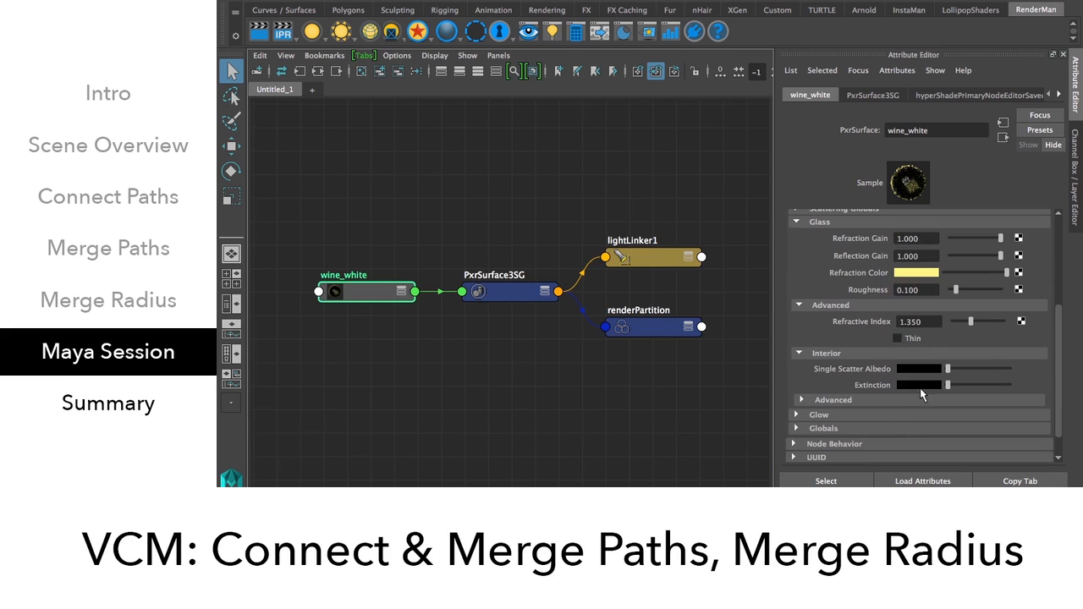
pyautogui.click(850, 352)
pyautogui.click(851, 353)
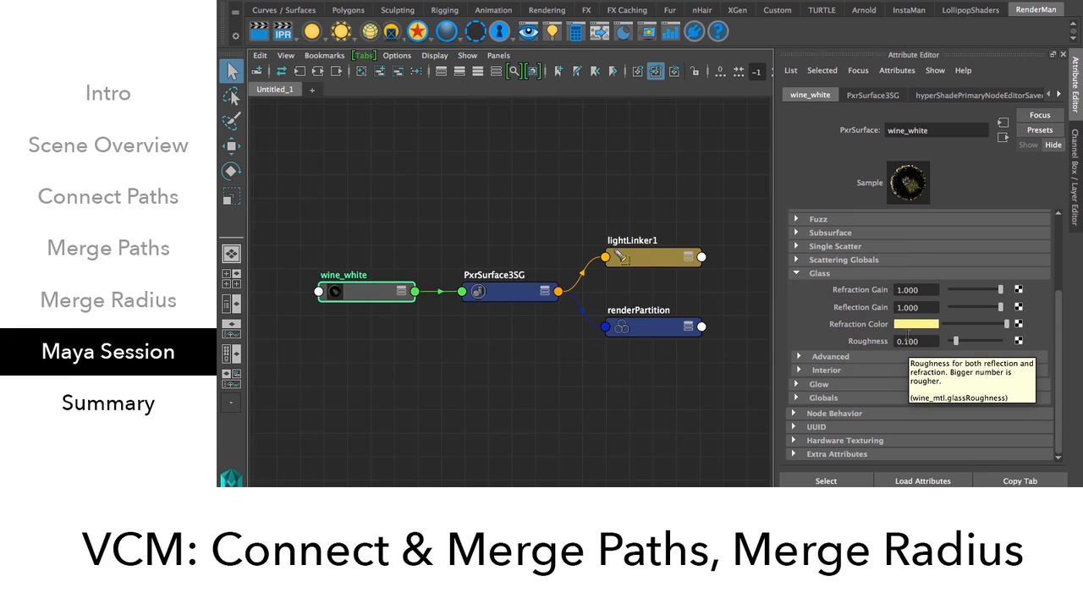
pyautogui.click(902, 324)
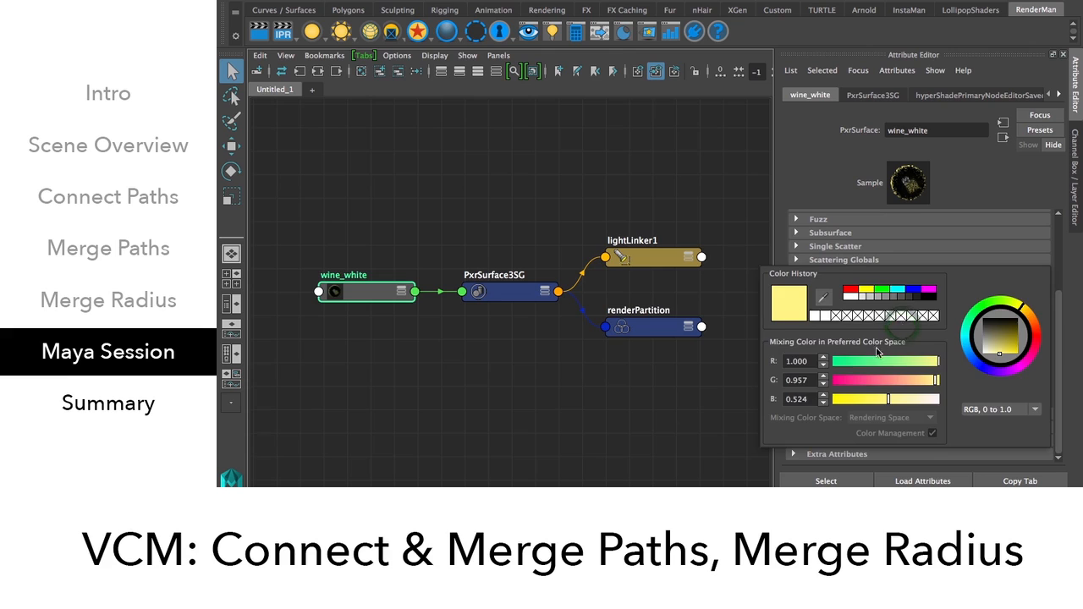
pyautogui.press('super+Tab')
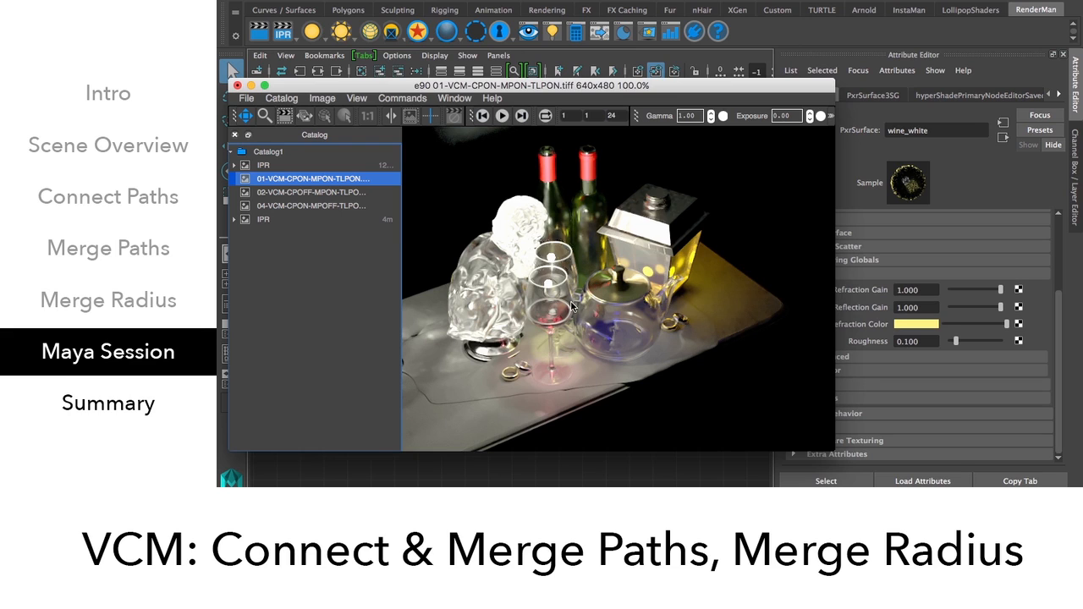
# Return to Maya, deselect wine_white, recheck the wine render, and tumble the viewport lower.
pyautogui.click(984, 190)
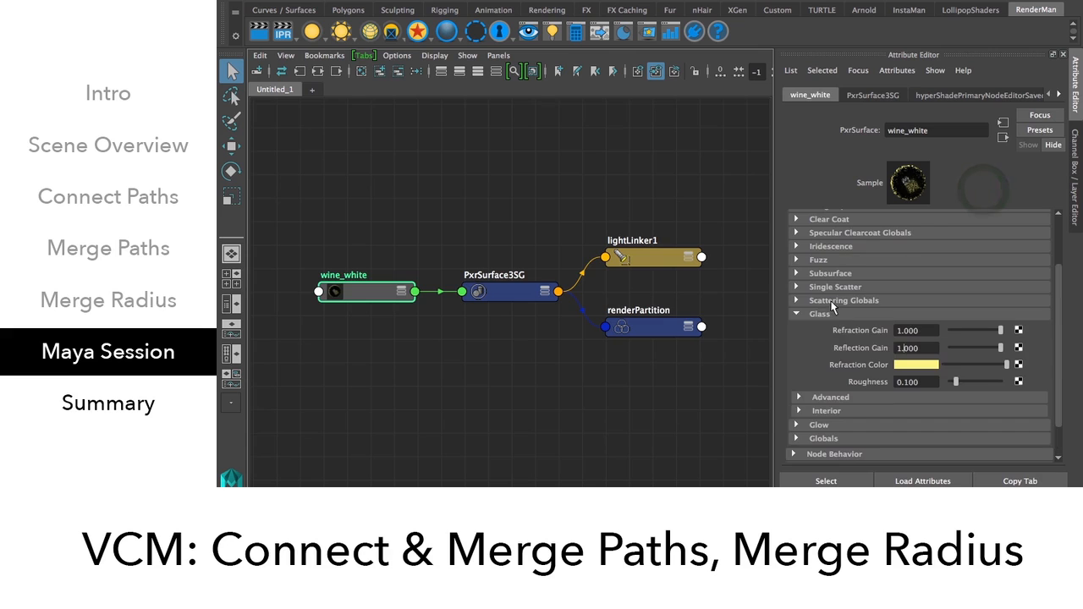
pyautogui.click(471, 234)
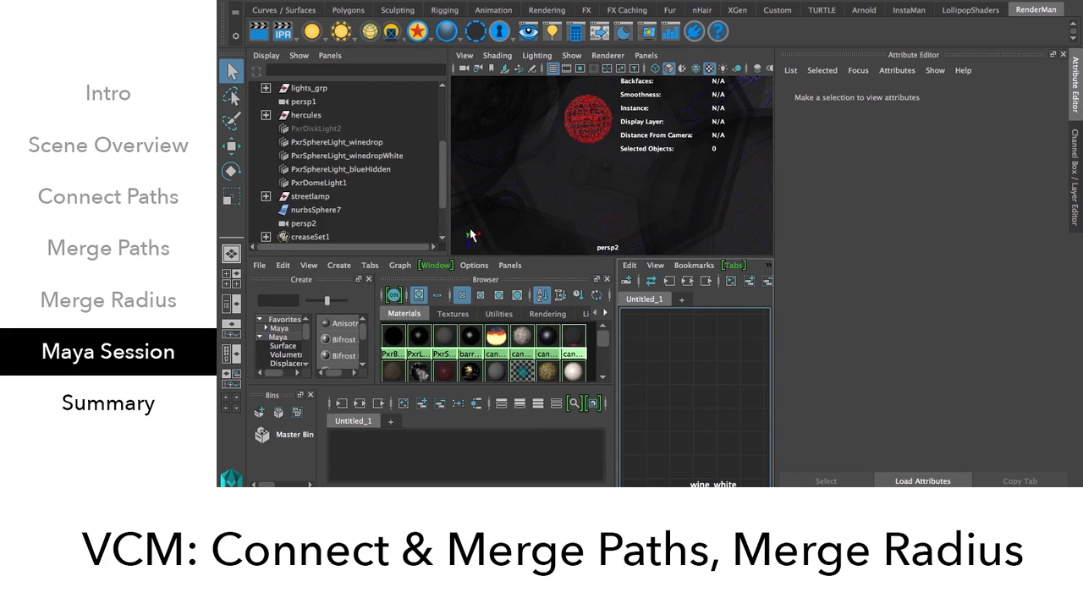
pyautogui.press('super+Tab')
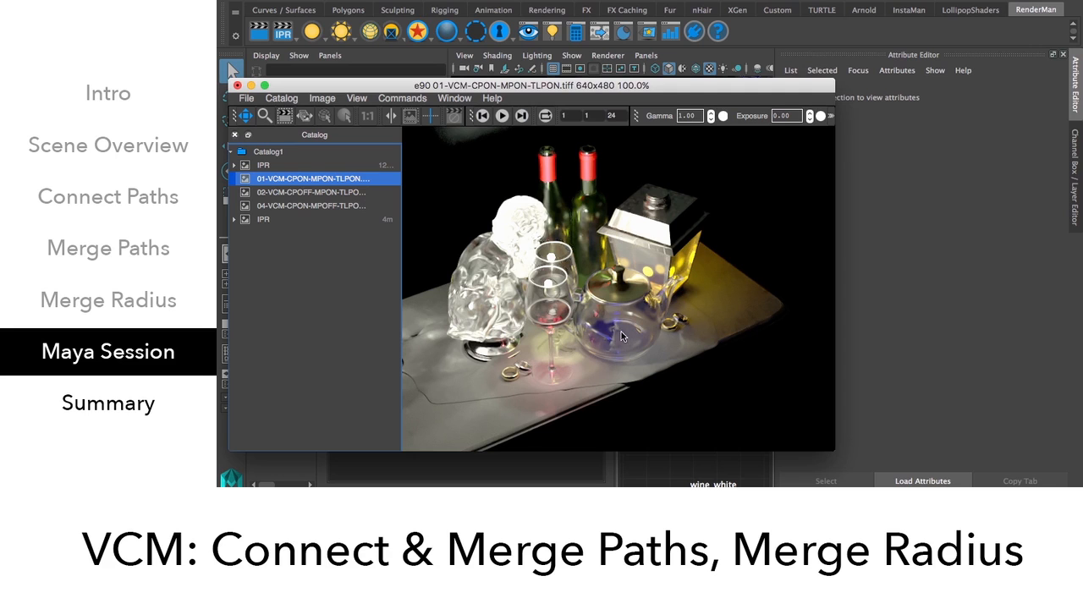
pyautogui.press('super+Tab')
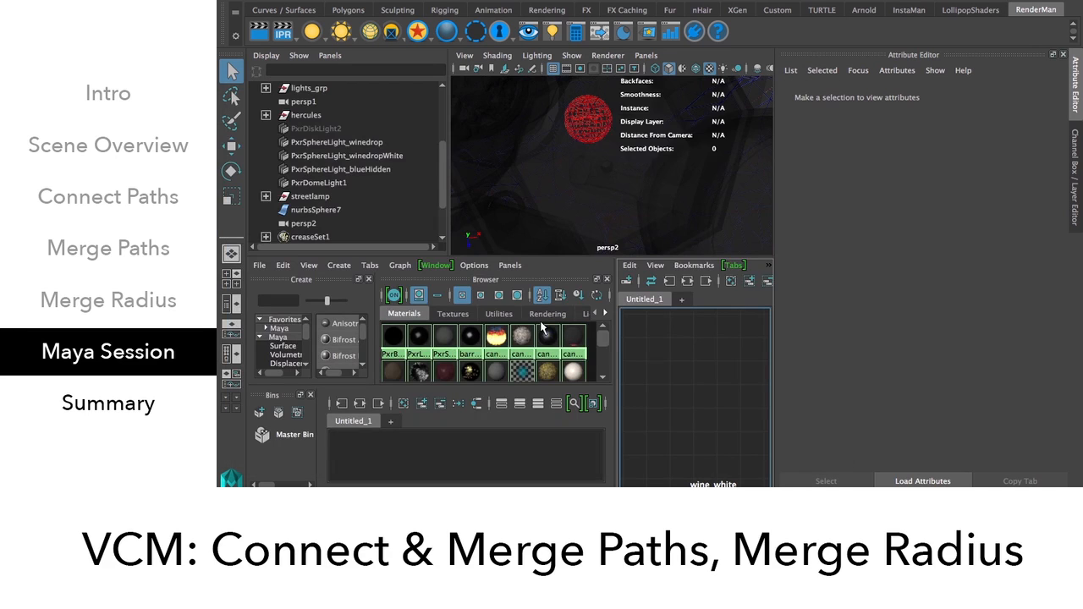
pyautogui.keyDown('alt'); pyautogui.moveTo(569, 214); pyautogui.dragTo(568, 181); pyautogui.keyUp('alt')
# Select the glass teapot in the viewport and compare it against the render.
pyautogui.keyDown('alt'); pyautogui.moveTo(568, 181); pyautogui.dragTo(654, 206, button='right'); pyautogui.keyUp('alt')
pyautogui.click(654, 210)
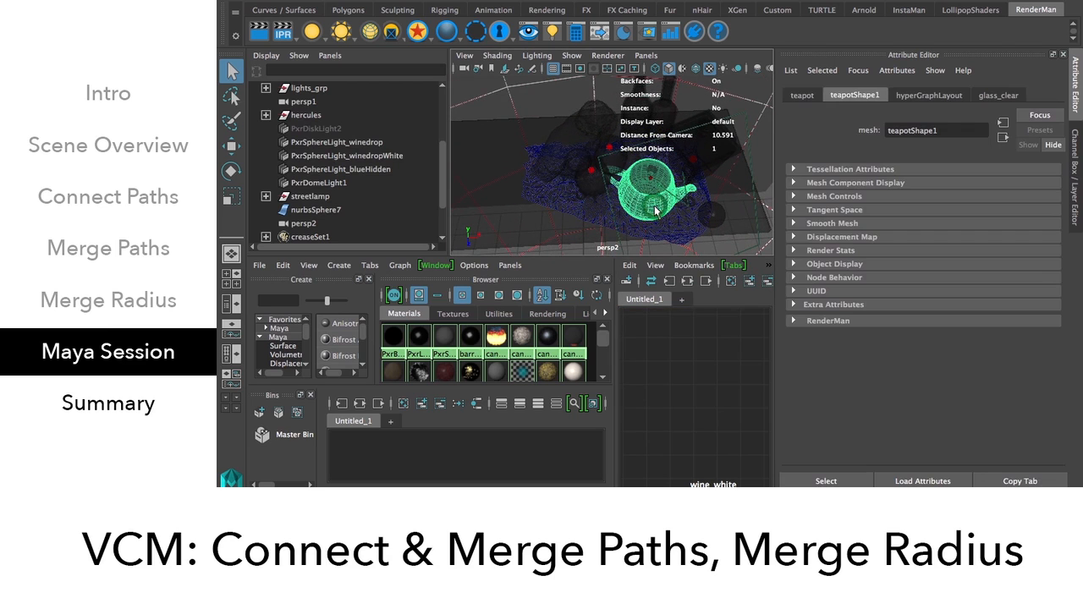
pyautogui.press('super+Tab')
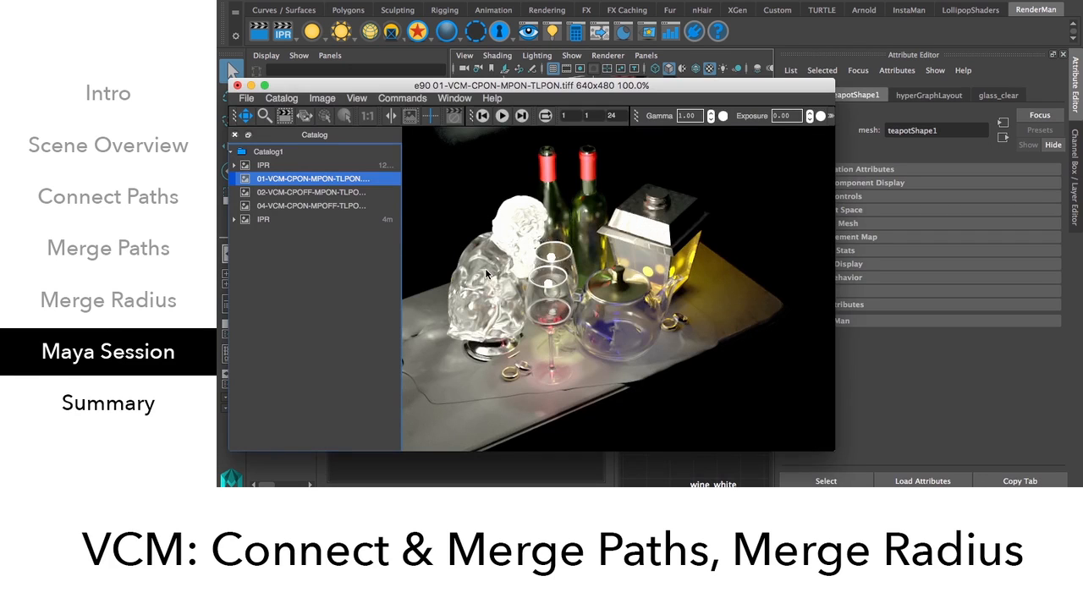
pyautogui.press('super+Tab')
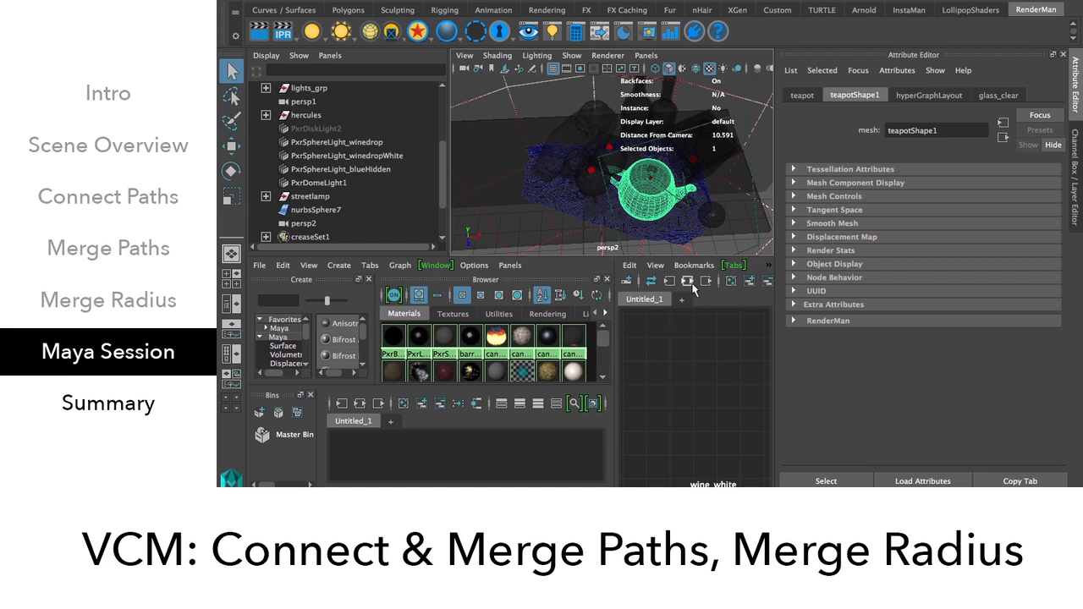
# Graph wine_glass_mtl_SG's network, inspect glass_clear's gains and roughness, and compare with the wine render.
pyautogui.press('space')
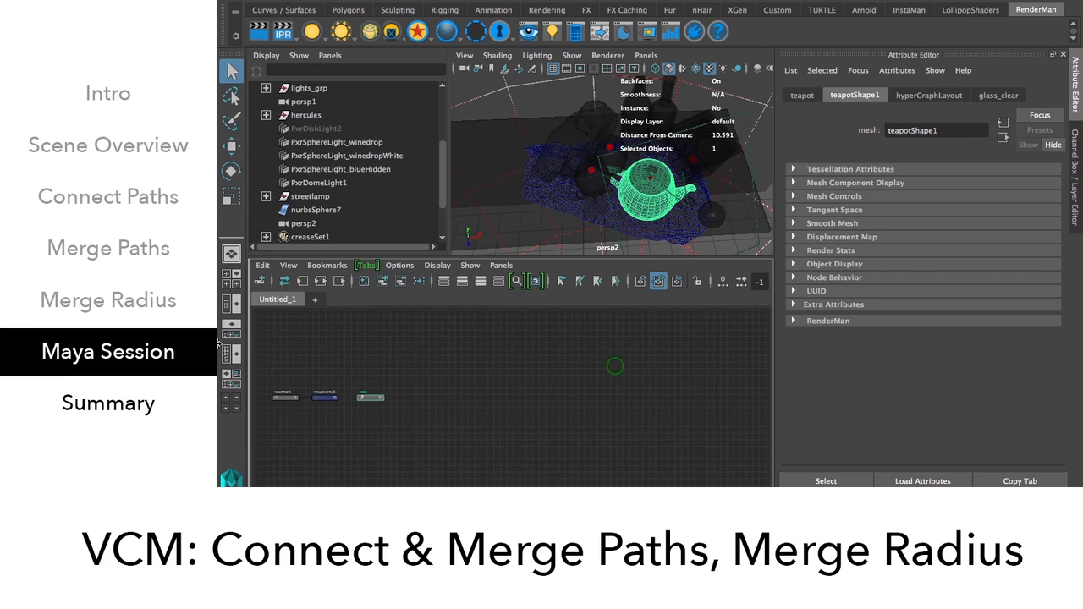
pyautogui.moveTo(274, 356); pyautogui.dragTo(391, 427)
pyautogui.press('f')
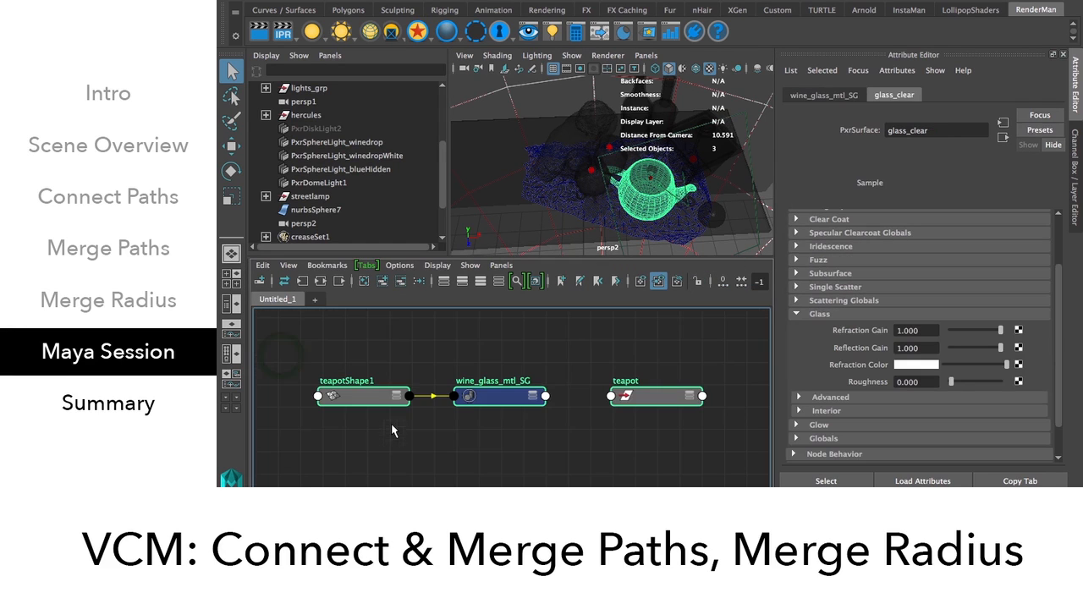
pyautogui.click(514, 399)
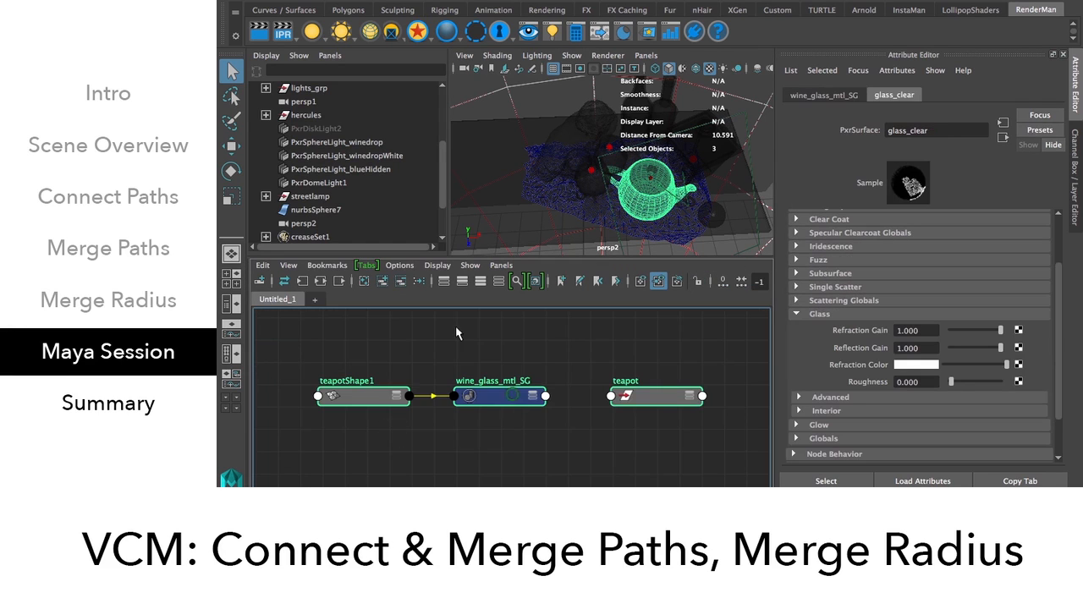
pyautogui.click(319, 283)
pyautogui.click(334, 398)
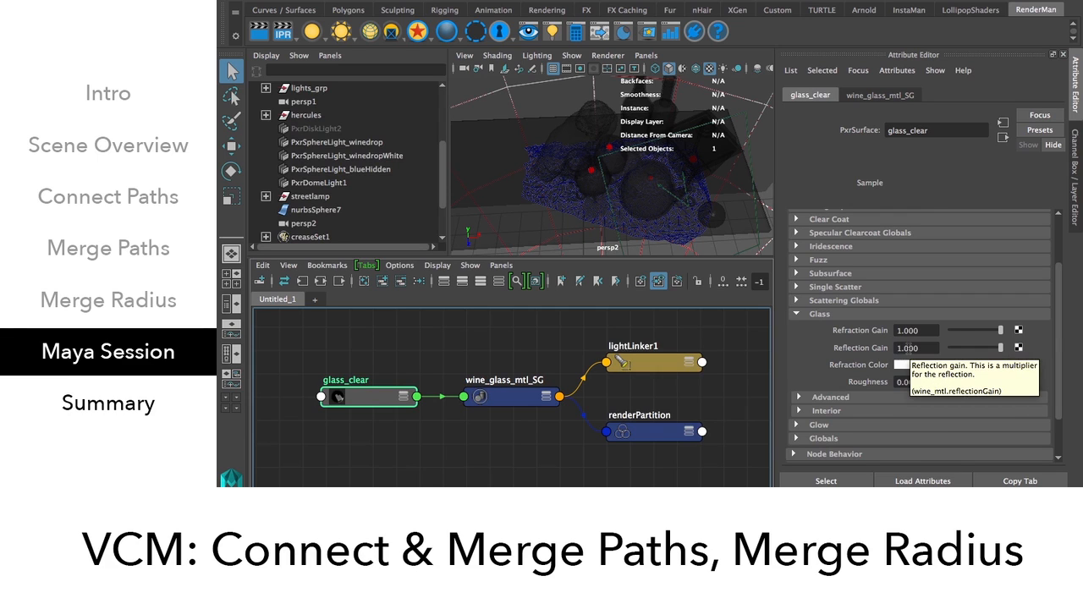
pyautogui.press('super+Tab')
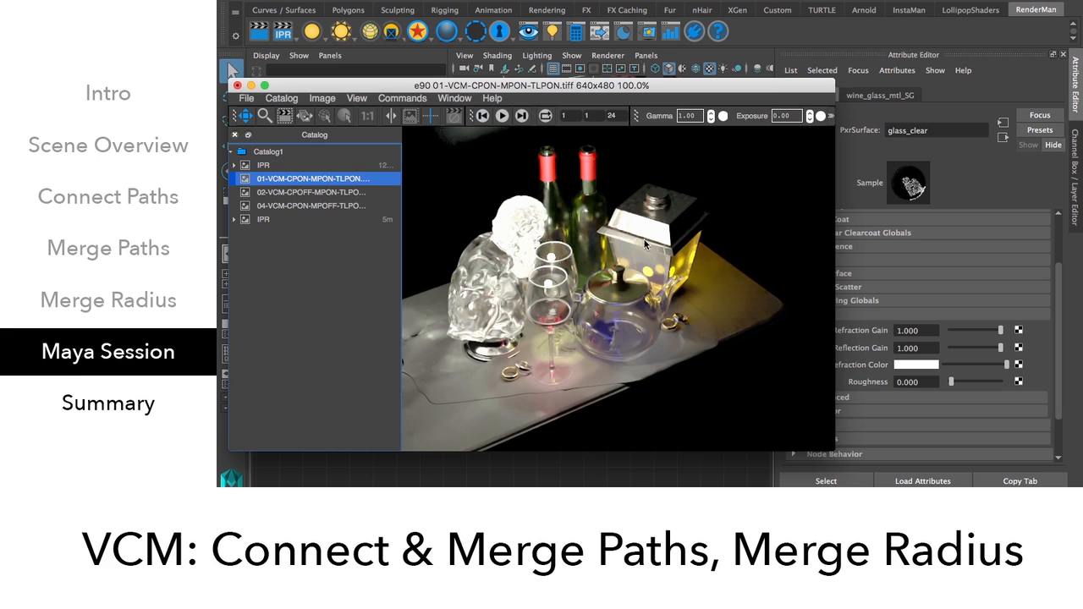
pyautogui.click(559, 476)
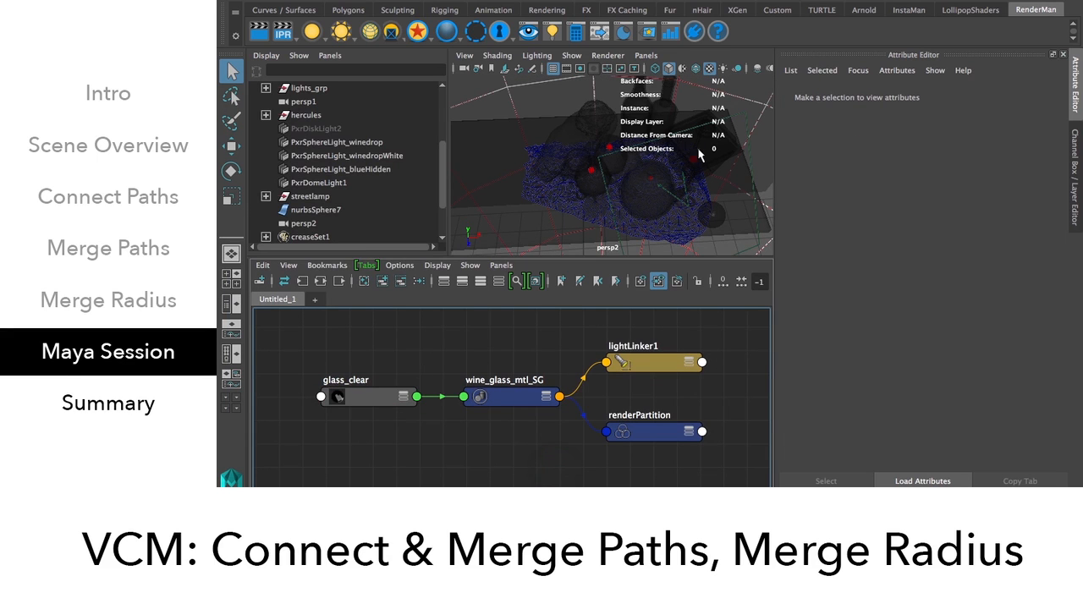
# Select the street lamp top, then flip between catalog renders 01, 02 and 04 before returning to Maya.
pyautogui.click(699, 153)
pyautogui.press('super+Tab')
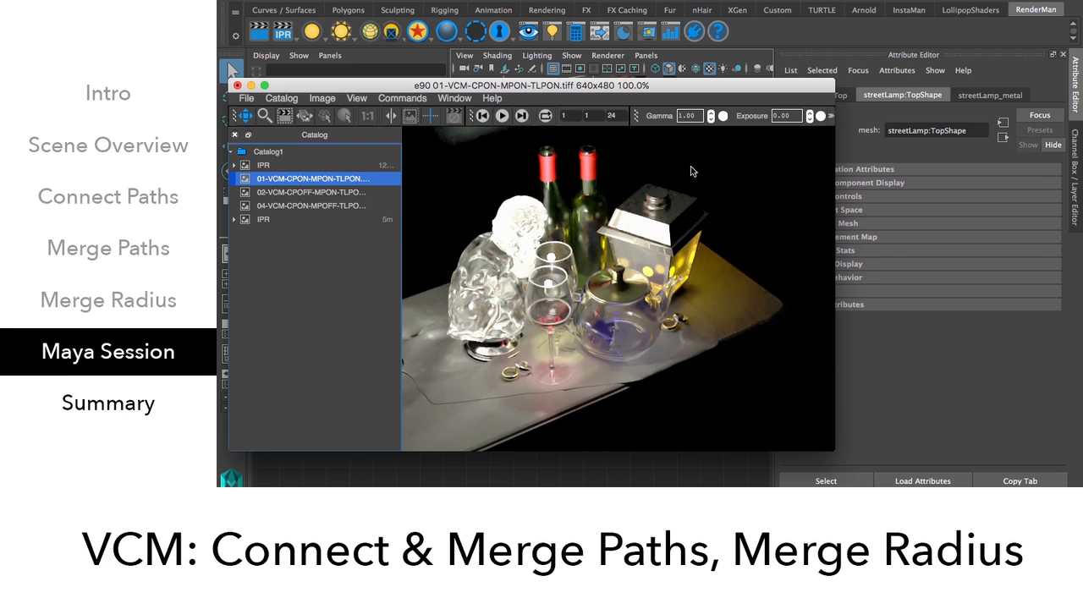
pyautogui.click(350, 193)
pyautogui.click(354, 206)
pyautogui.click(339, 179)
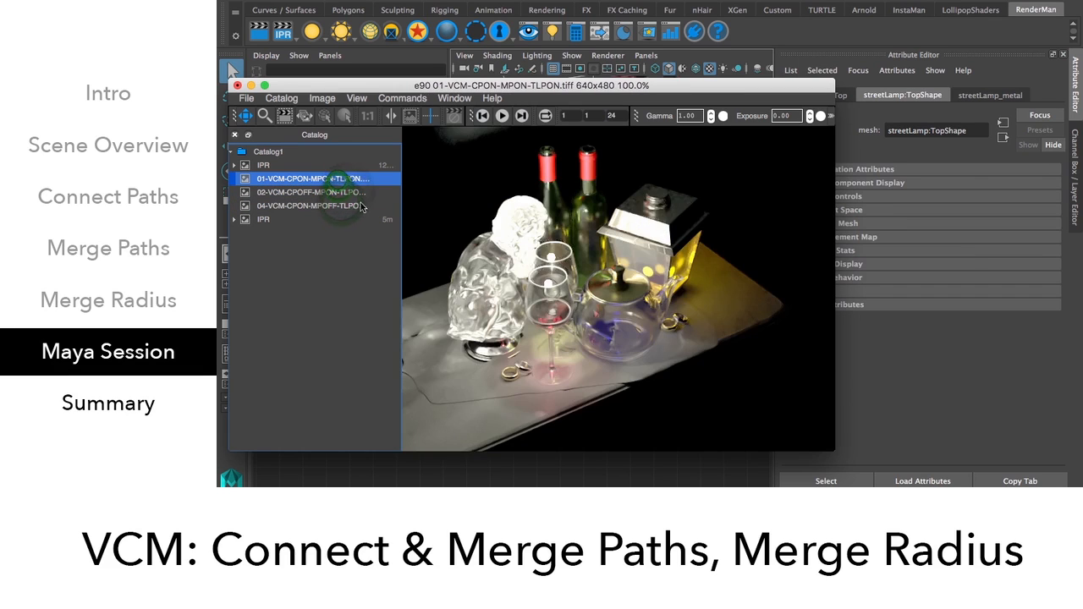
pyautogui.click(349, 192)
pyautogui.click(353, 205)
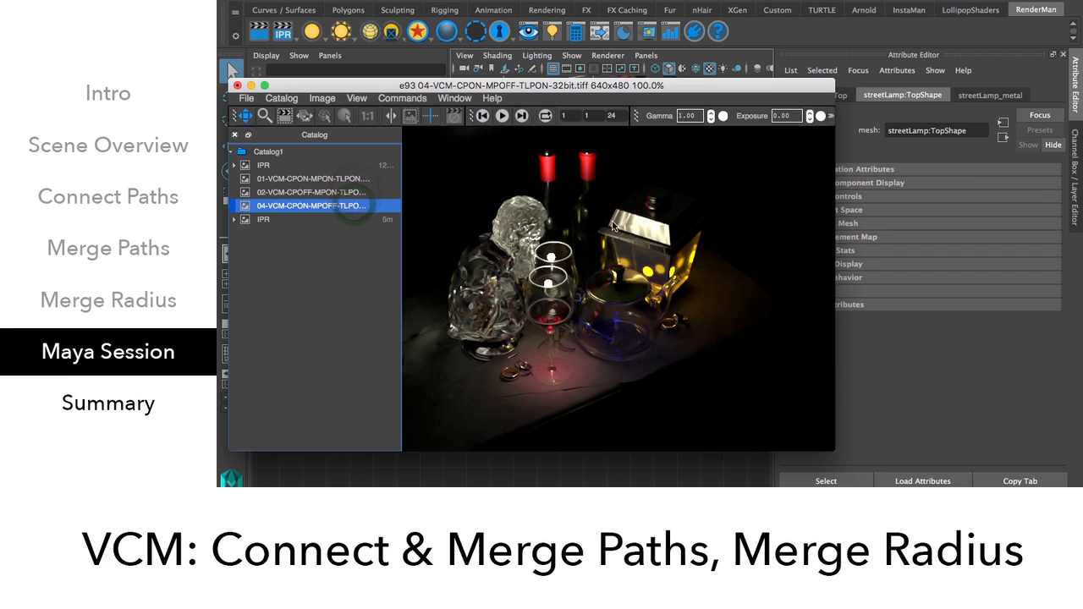
pyautogui.click(610, 471)
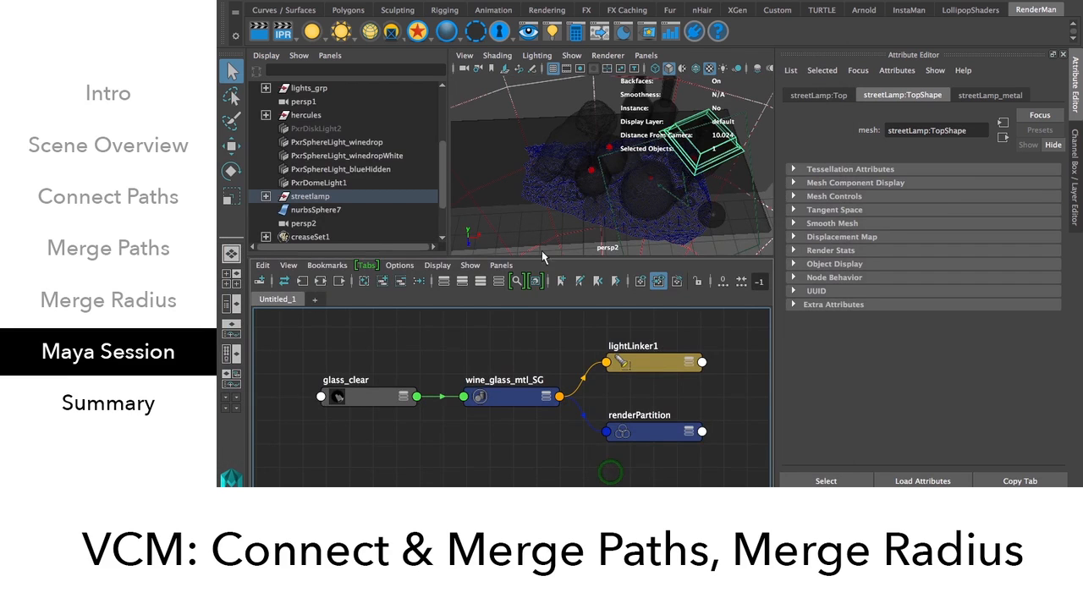
# Graph streetLamp_SG's full network and expand PxrTangentField2 and streetLamp_metal to reveal the Shading Tangent link.
pyautogui.click(321, 281)
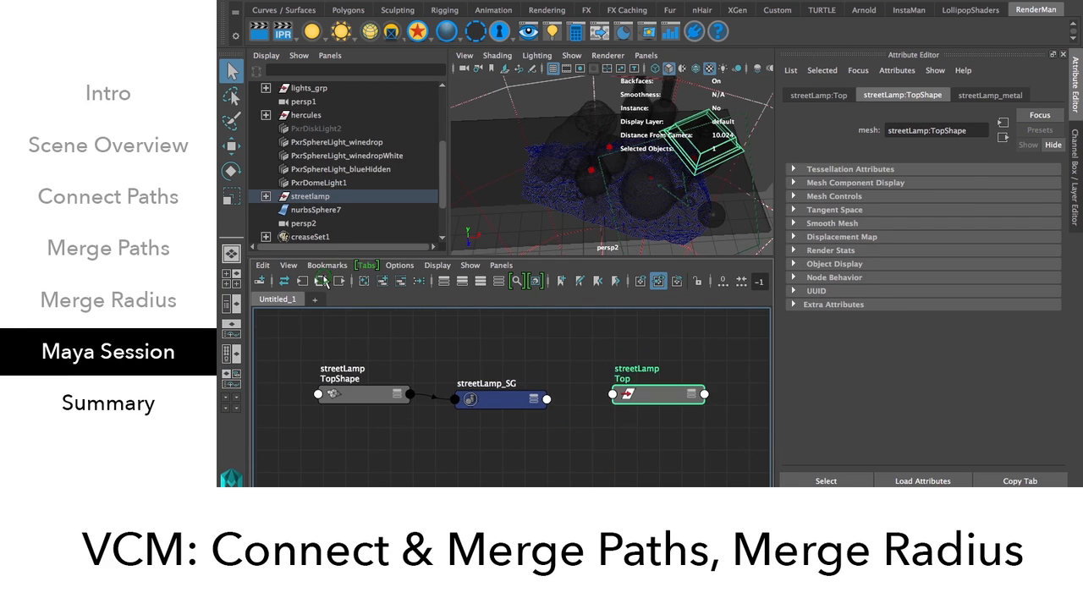
pyautogui.click(482, 399)
pyautogui.click(322, 281)
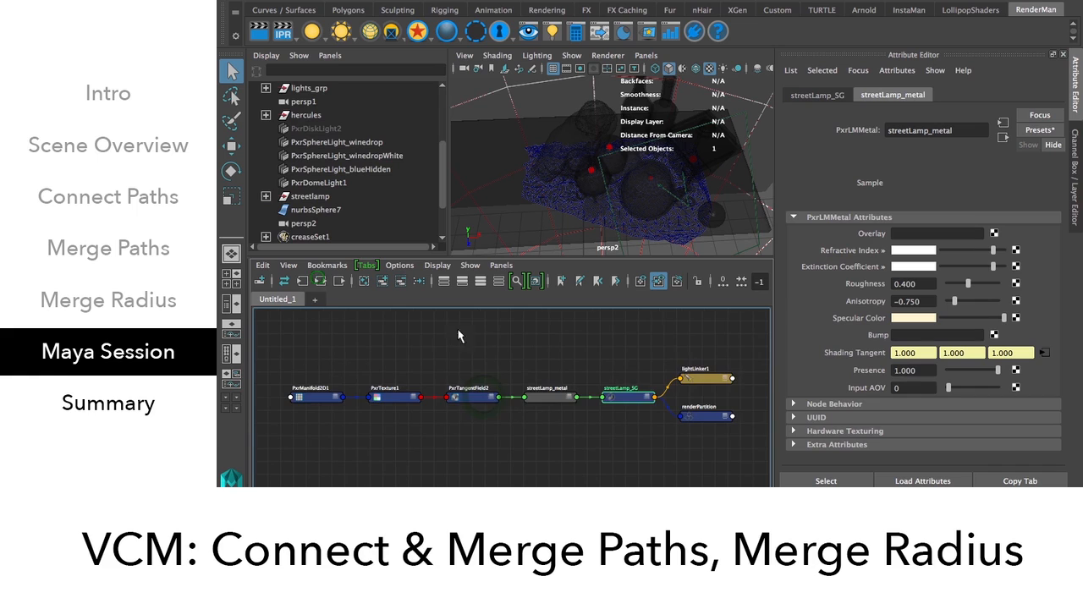
pyautogui.click(559, 403)
pyautogui.scroll(2, 556, 403)
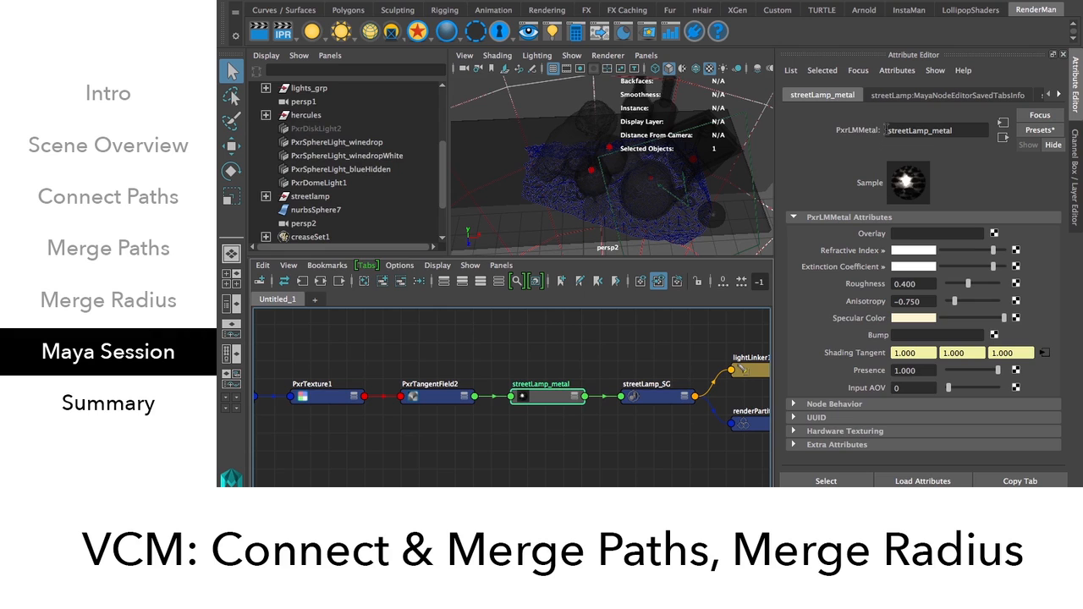
pyautogui.click(465, 398)
pyautogui.click(576, 397)
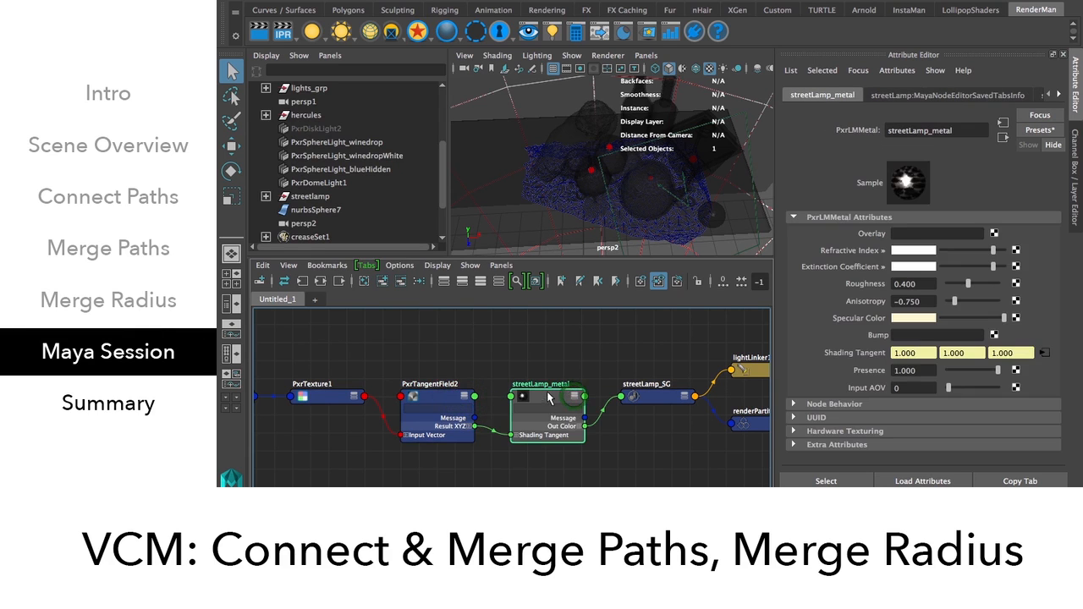